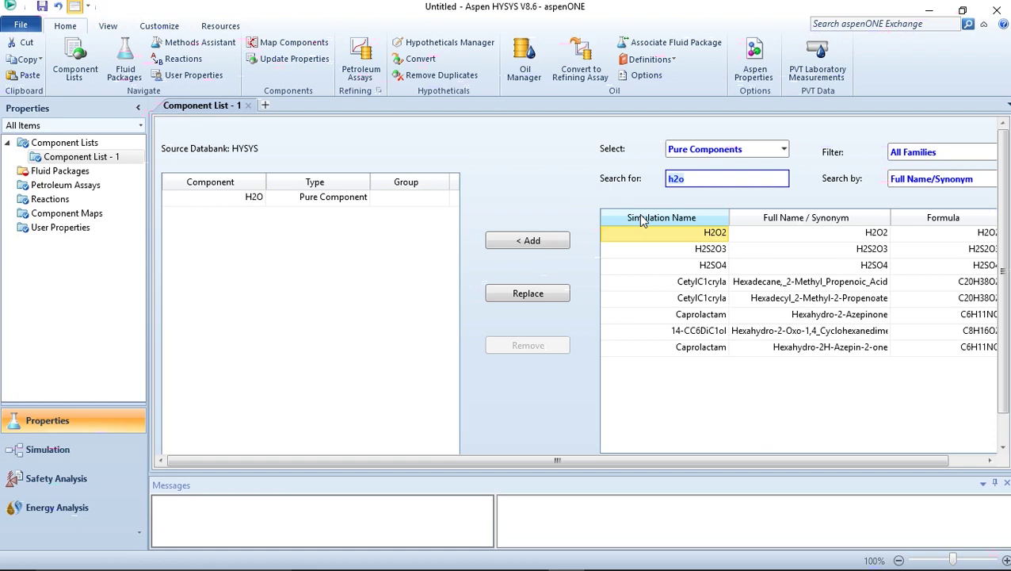
Add a fluid package that uses the Peng-Robinson property package for Component List - 1
click(82, 175)
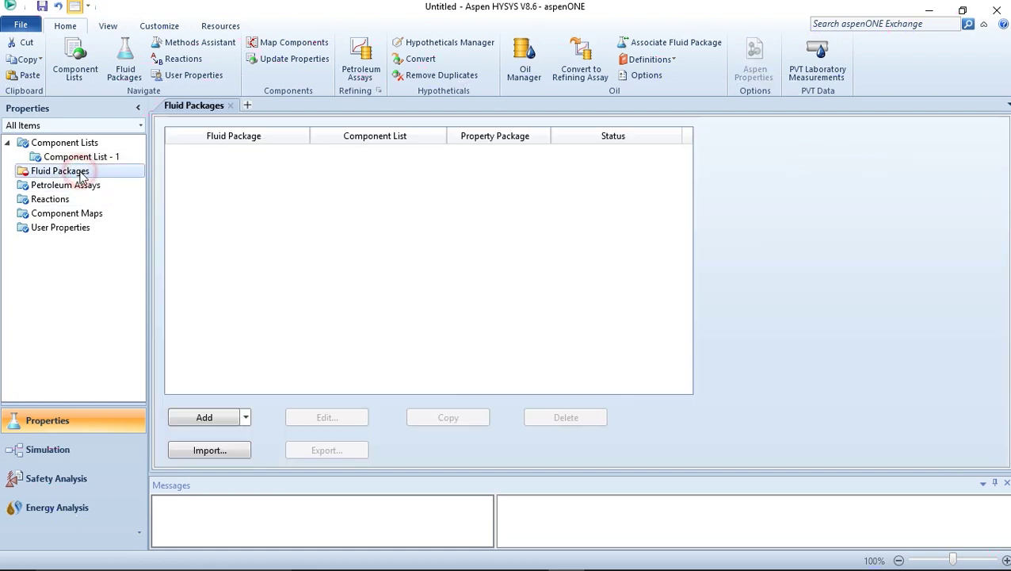
click(206, 420)
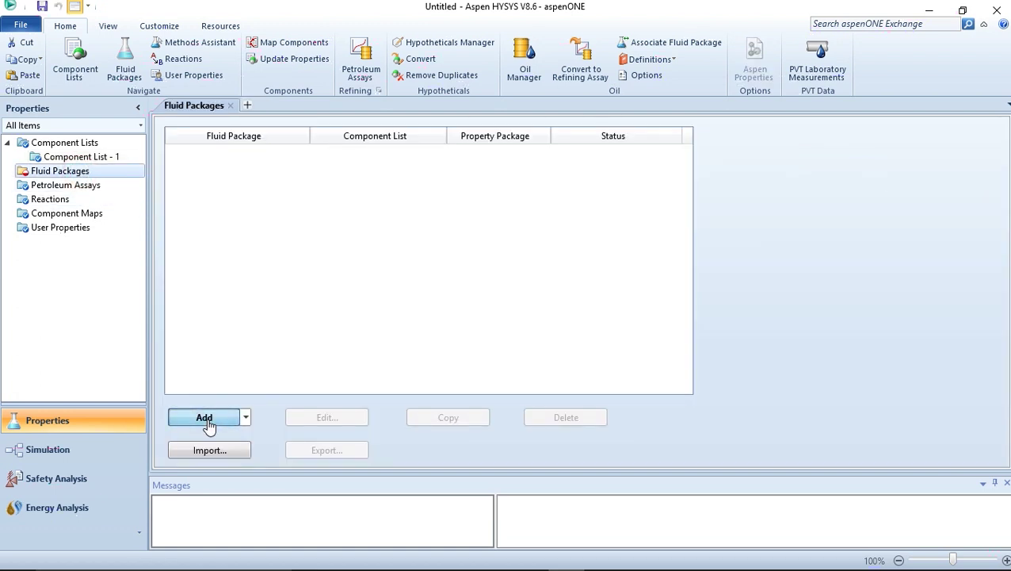
drag(306, 282, 310, 412)
click(222, 274)
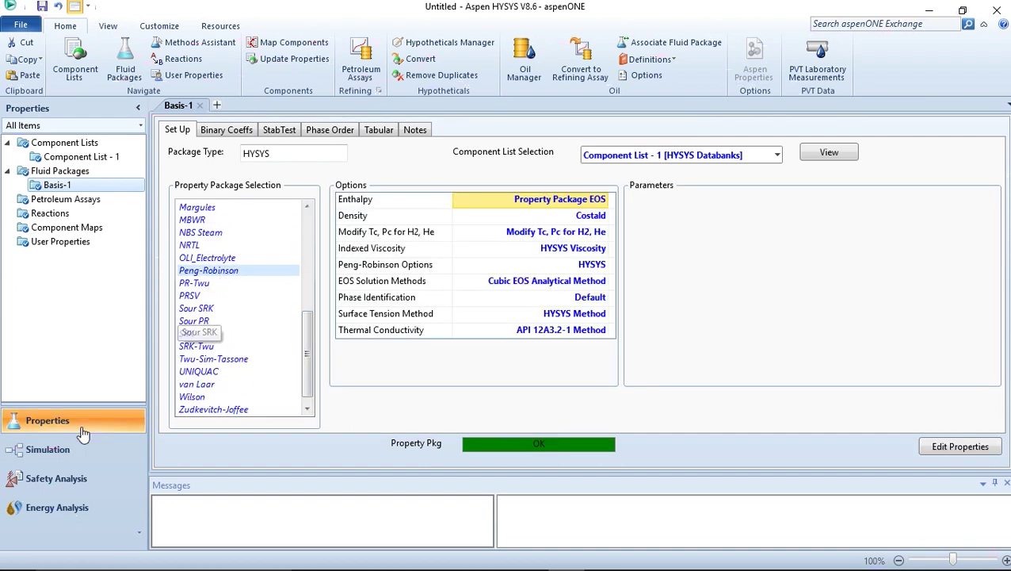
In the simulation environment, create a material stream and enter its temperature of 50 C, its pressure and a molar flow of 100 kgmole/h
click(62, 449)
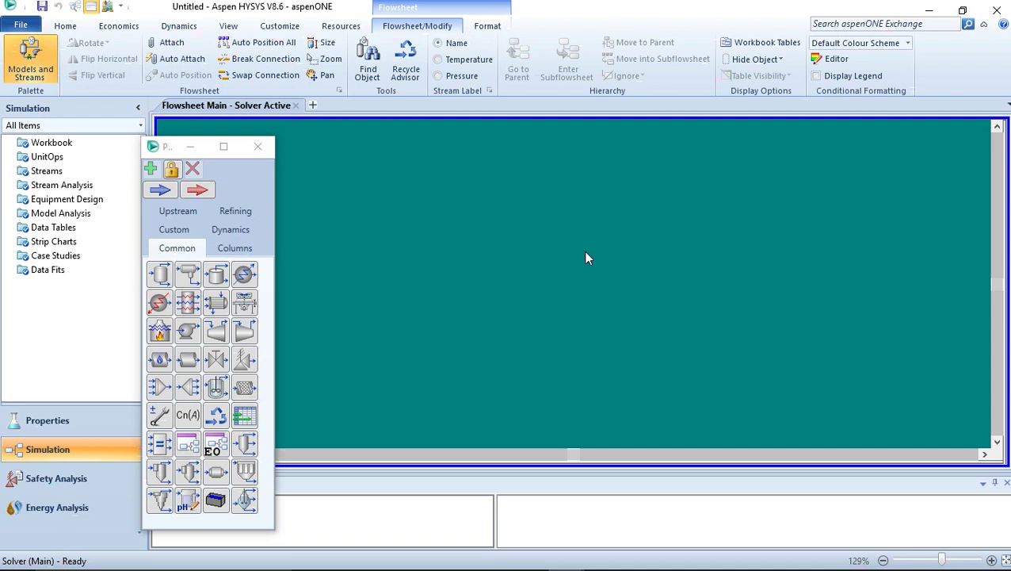
key(F11)
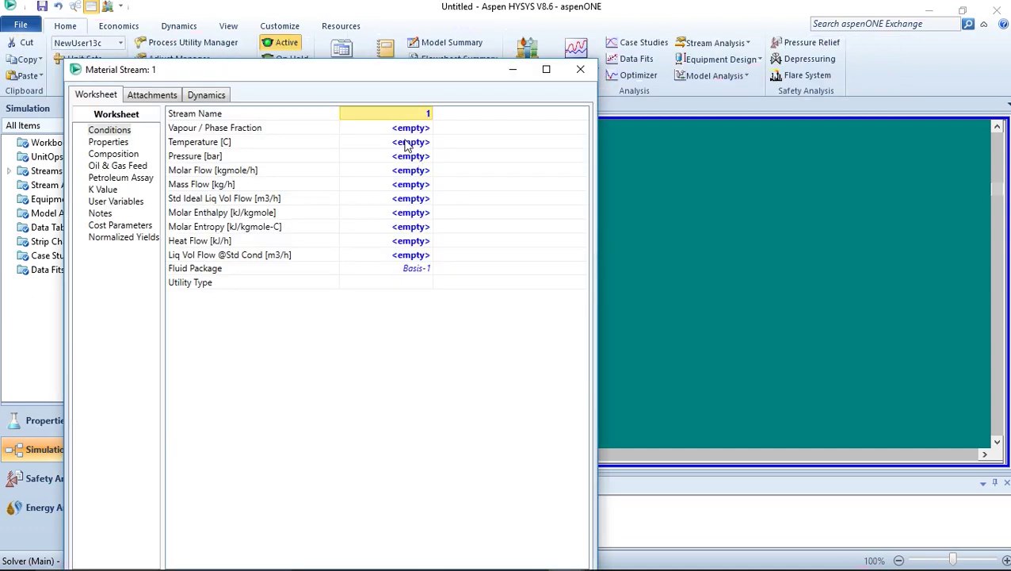
click(408, 142)
text(50)
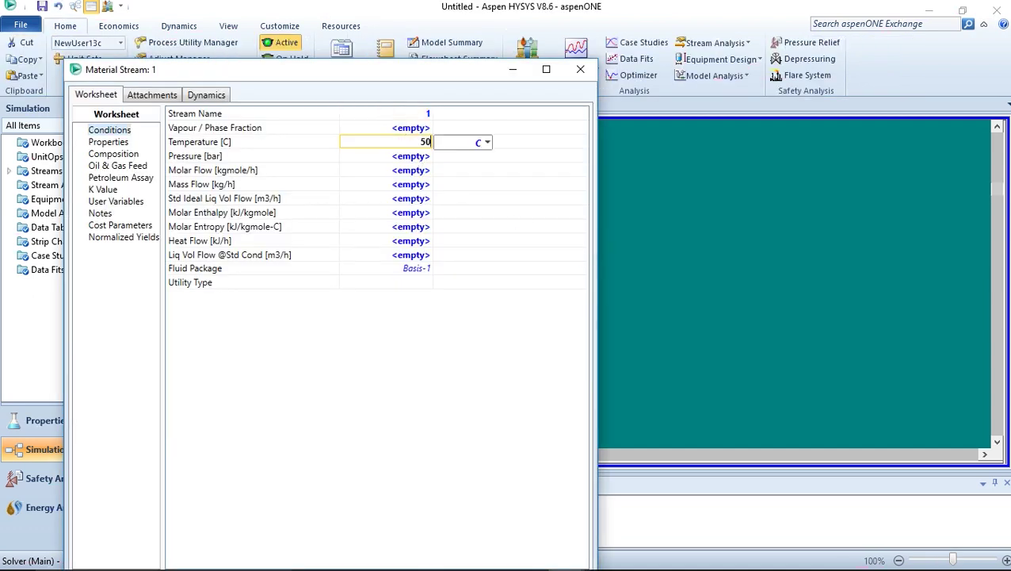
key(Return)
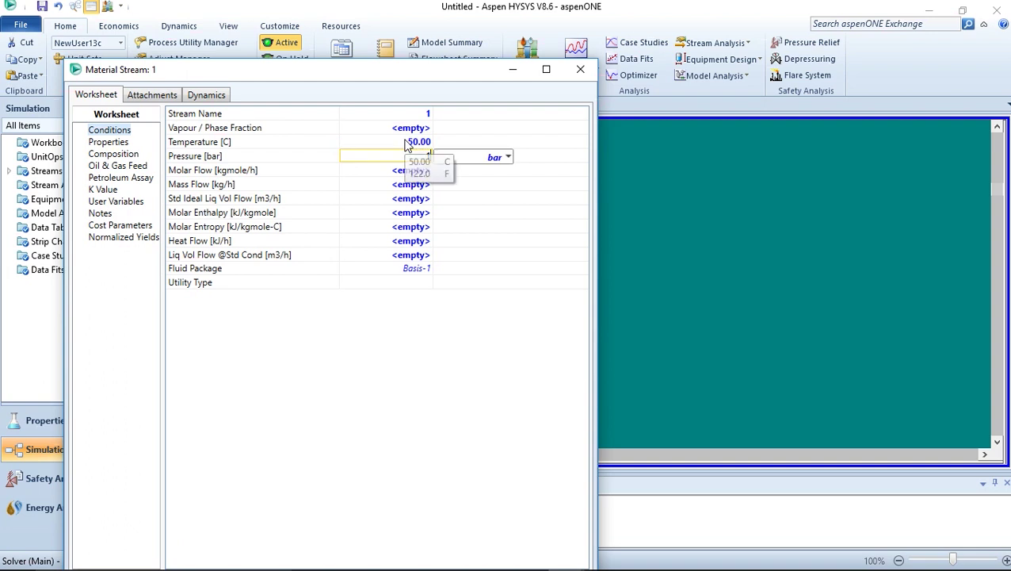
key(Return)
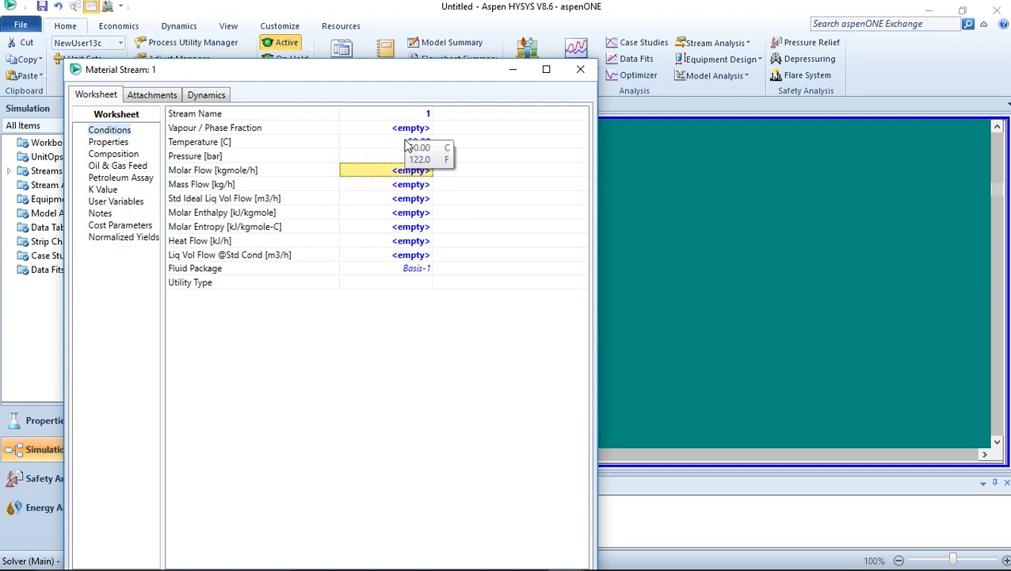
text(100)
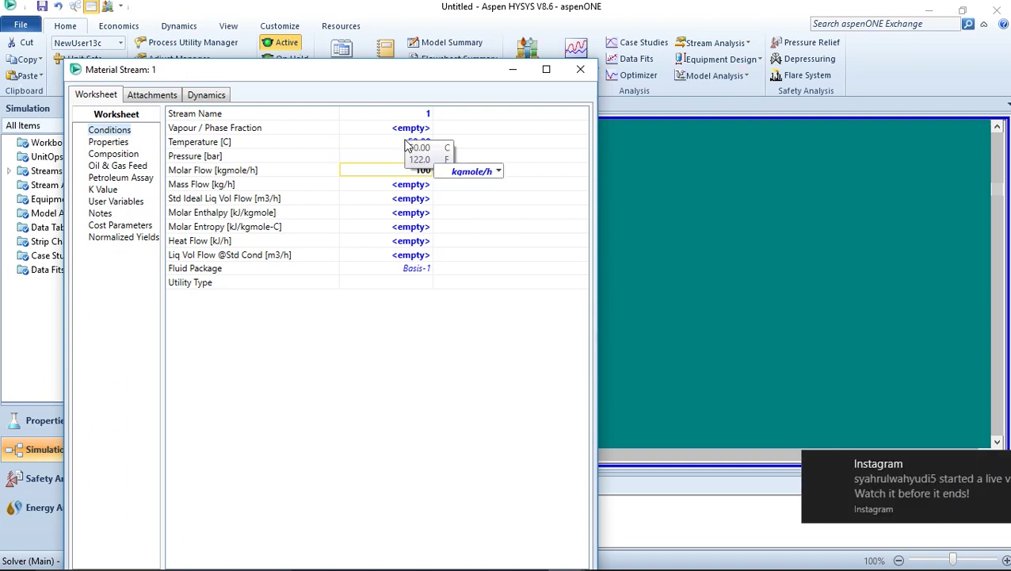
key(Return)
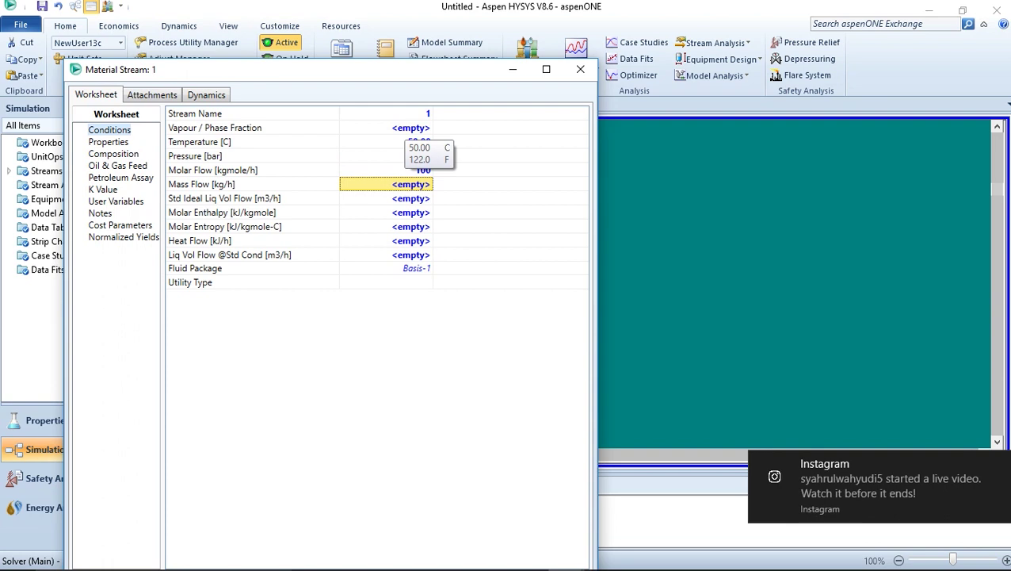
Set the stream's H2O mole fraction to 1 and close the stream's properties
click(118, 155)
click(378, 143)
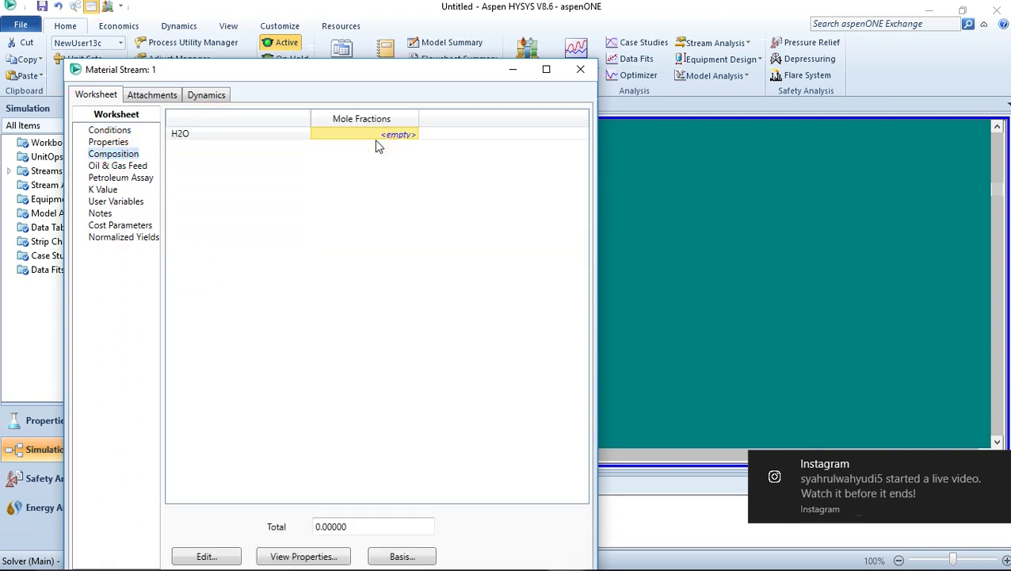
click(413, 142)
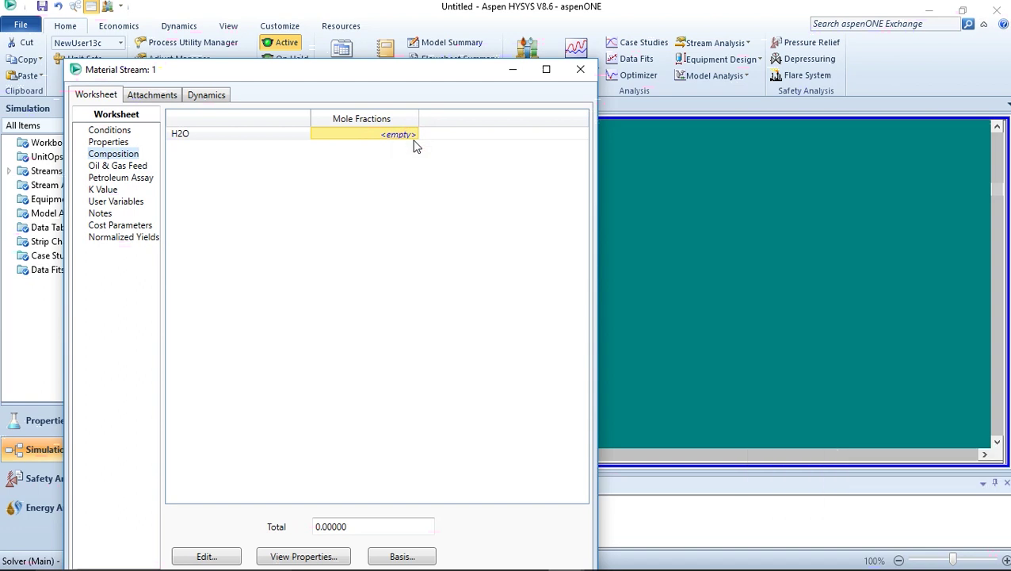
text(1)
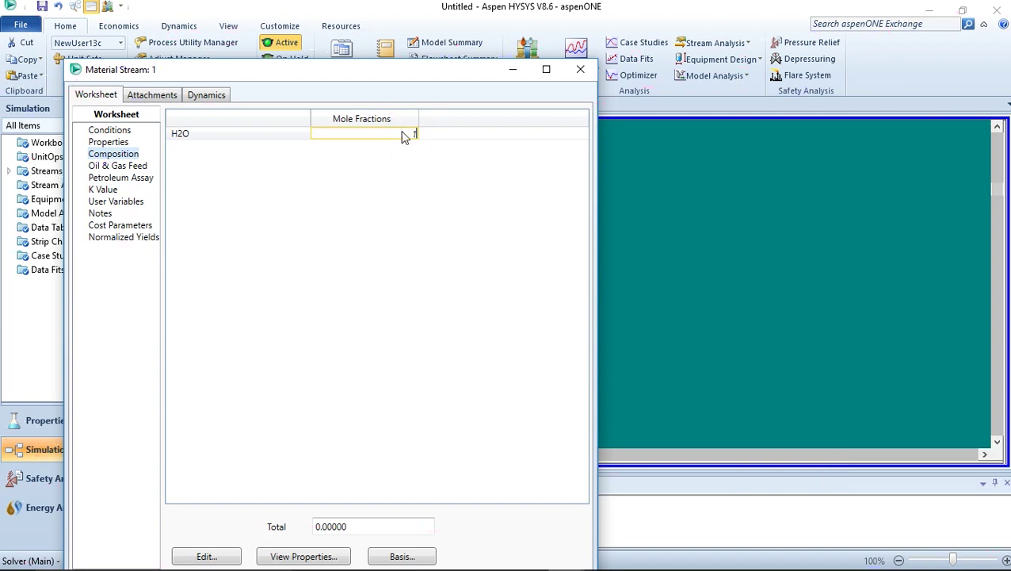
key(Return)
click(582, 442)
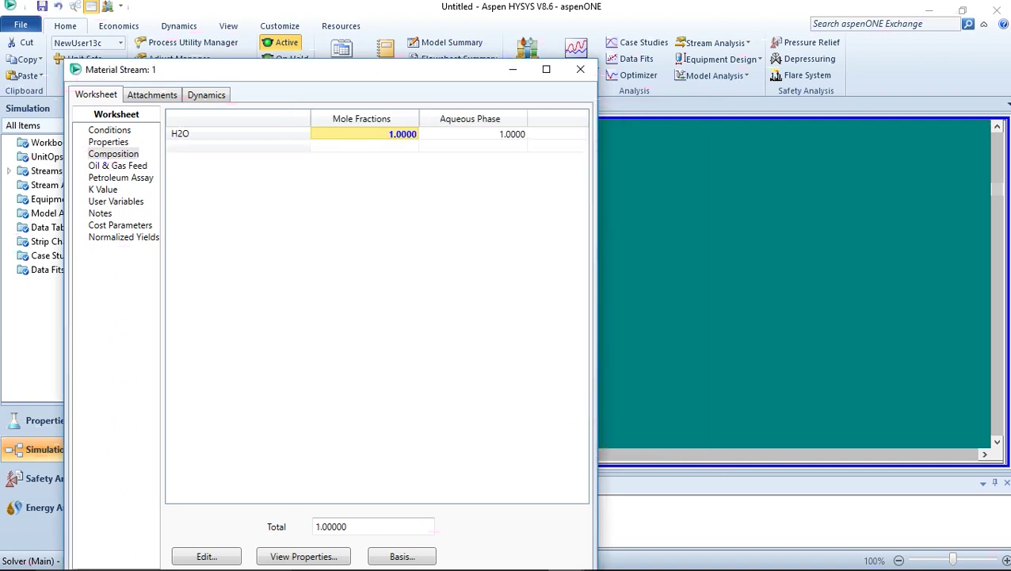
click(581, 70)
Create a Property Table stream analysis for the water stream in the flowsheet
click(586, 292)
right_click(586, 292)
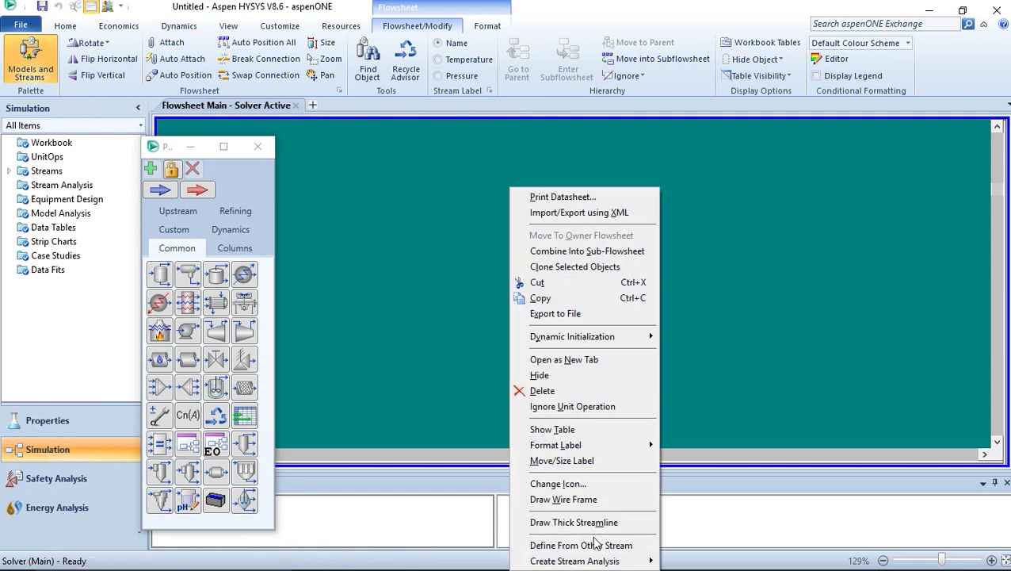
mouse_move(606, 561)
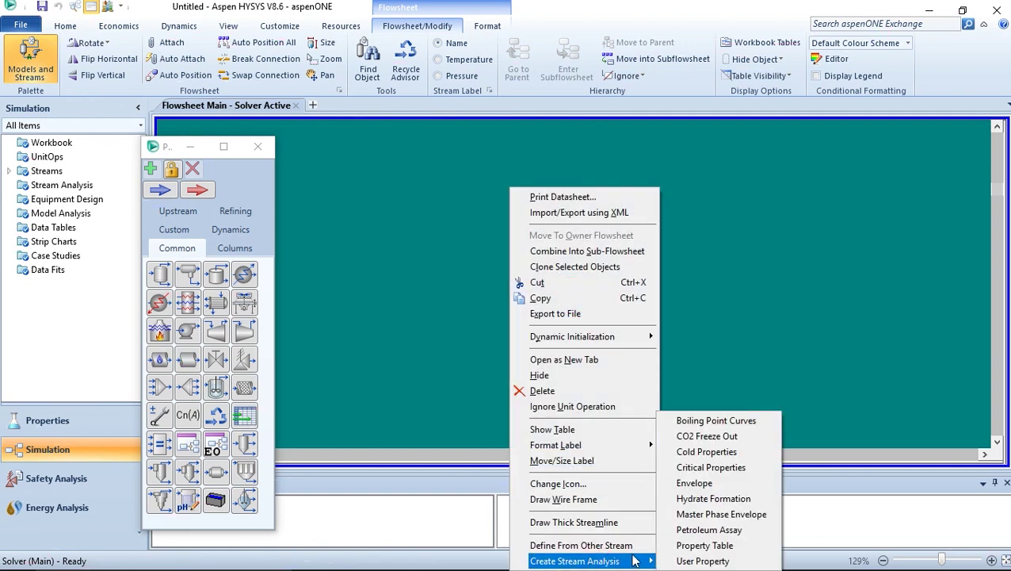
click(691, 547)
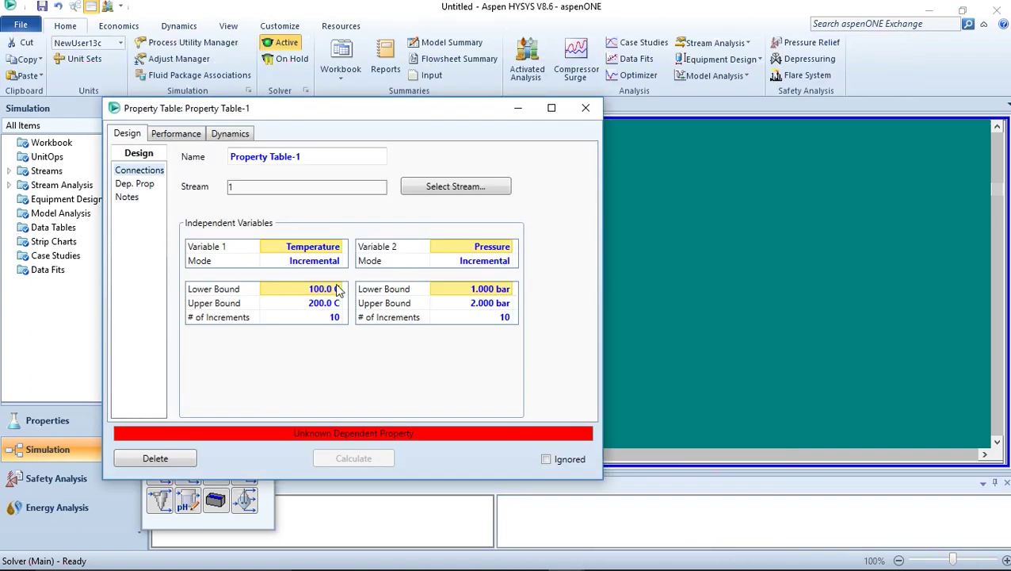
Set the property table's first variable to Pressure in State mode and the second variable to Temperature
click(338, 262)
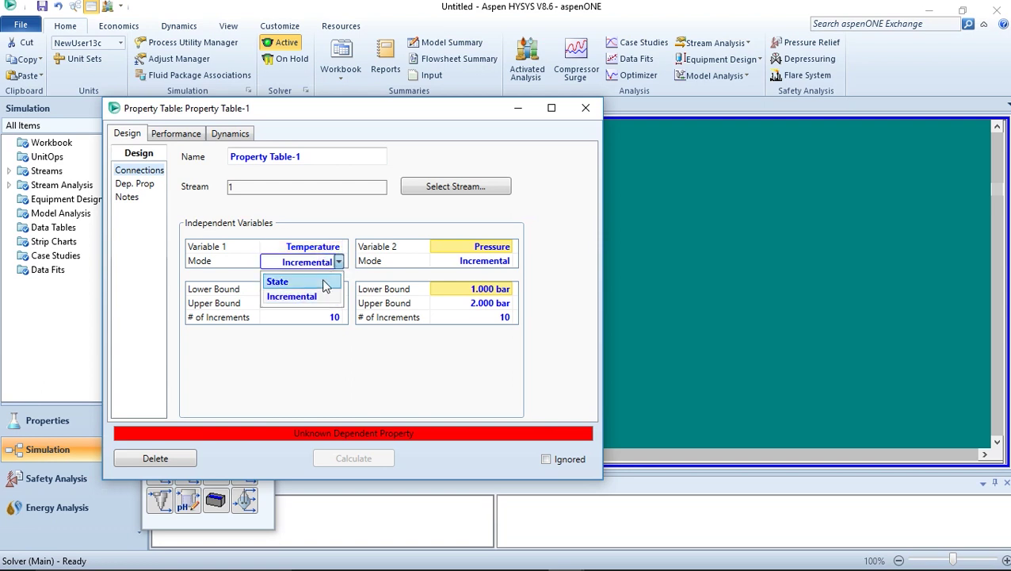
click(320, 283)
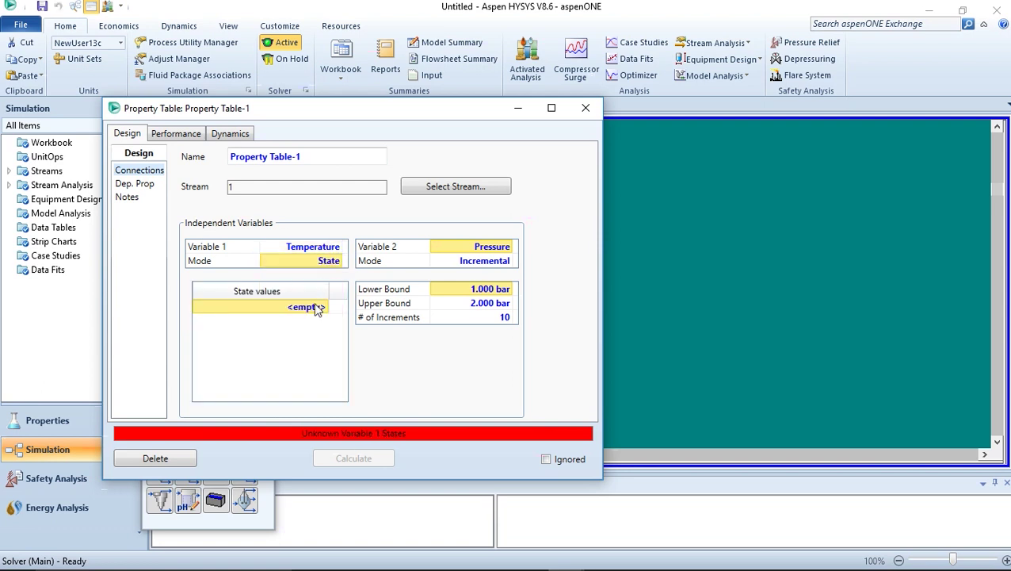
click(508, 248)
click(510, 248)
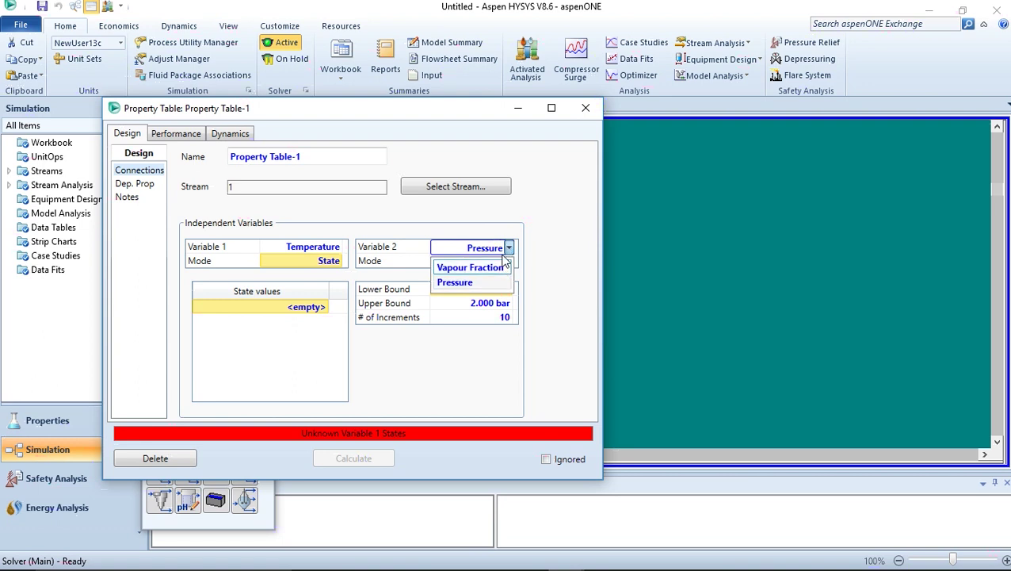
click(335, 238)
click(341, 248)
click(339, 248)
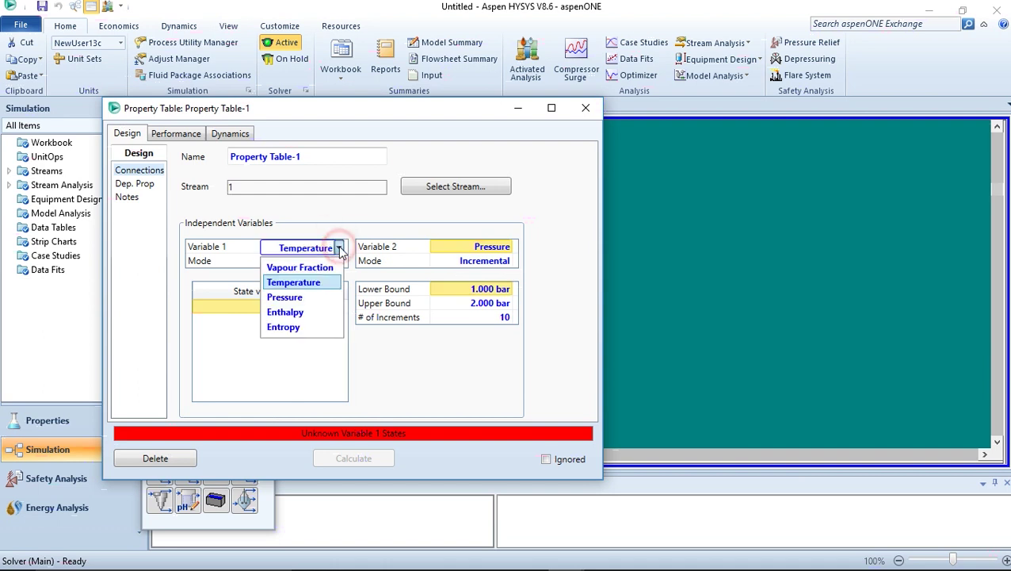
click(310, 297)
click(490, 249)
click(509, 246)
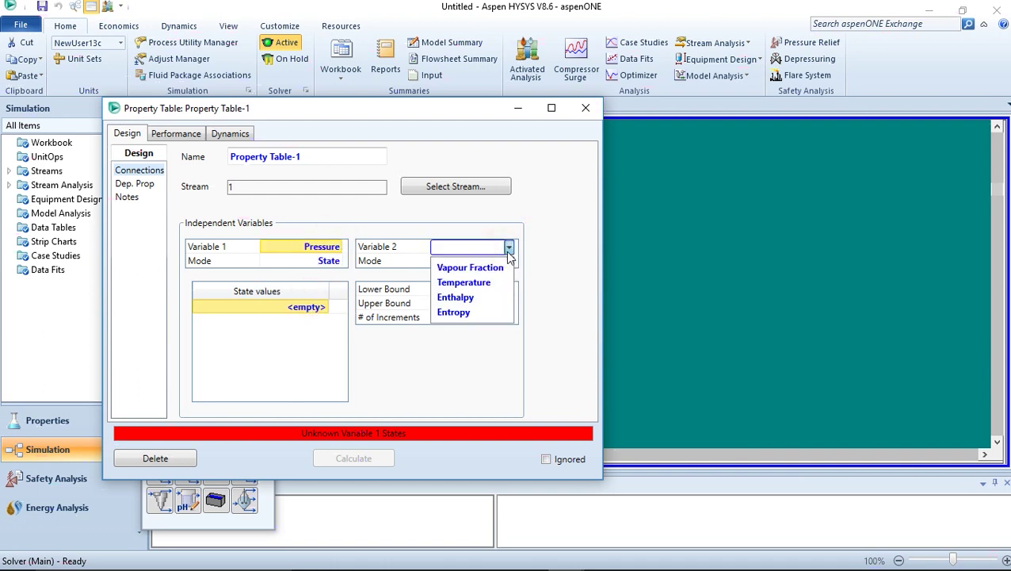
click(479, 282)
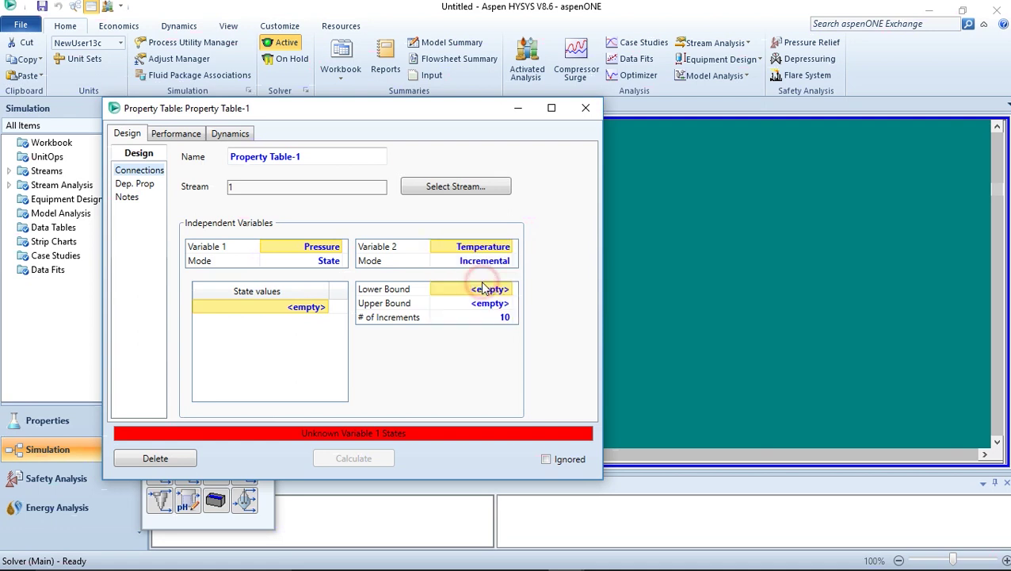
Enter a pressure state value of 1 bar and temperature bounds from 0 to 90 C
click(294, 309)
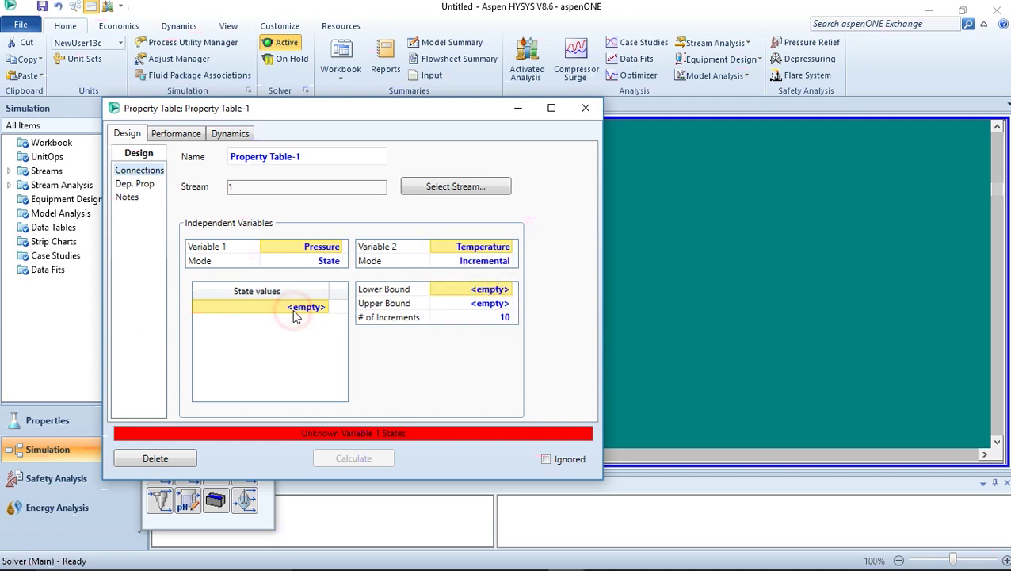
text(1)
key(Return)
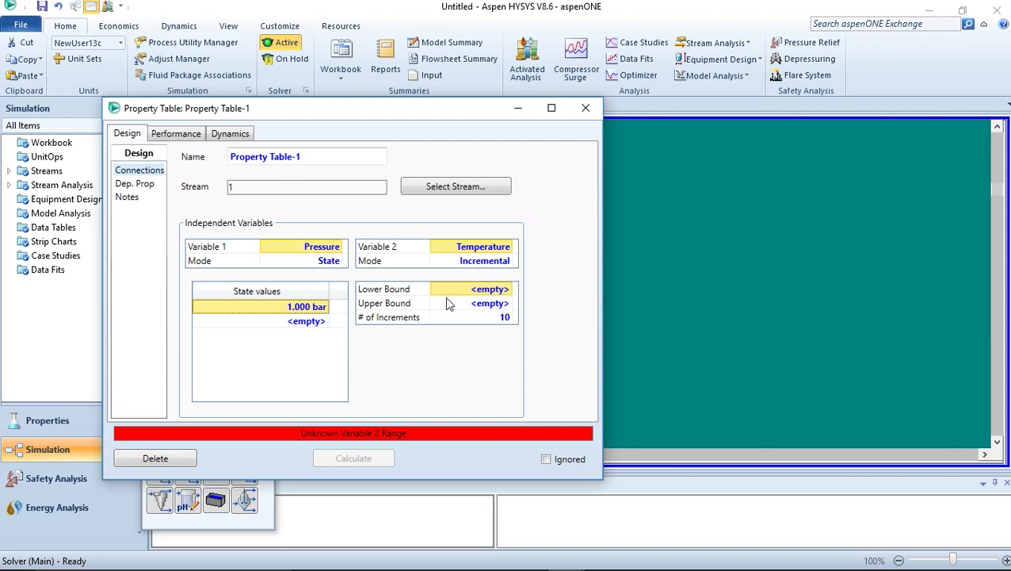
text(0)
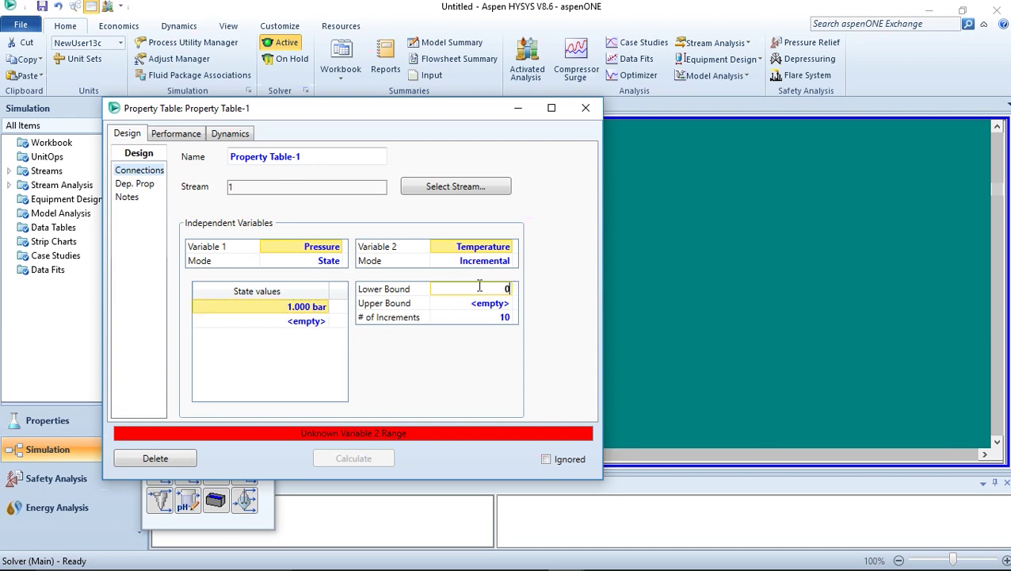
key(Return)
text(100)
key(Return)
click(543, 288)
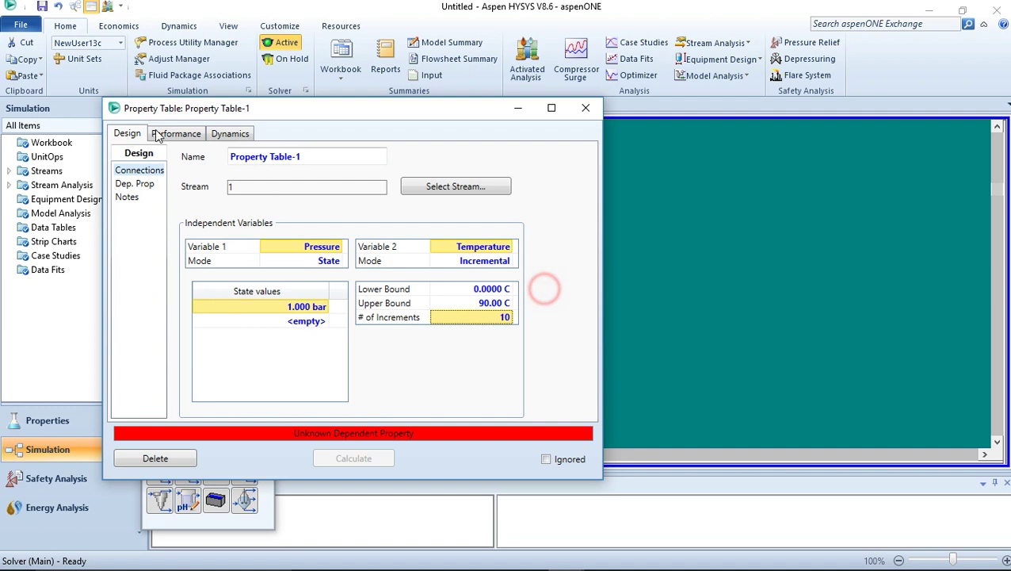
Add Actual Liquid Flow as the table's dependent property and calculate the table
click(134, 184)
click(524, 236)
drag(440, 203, 440, 204)
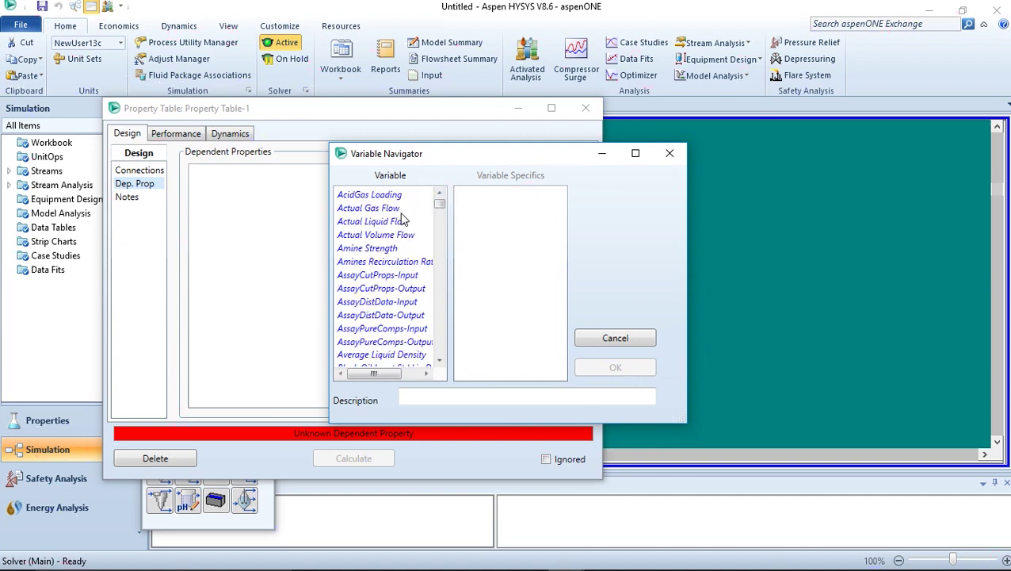
click(379, 223)
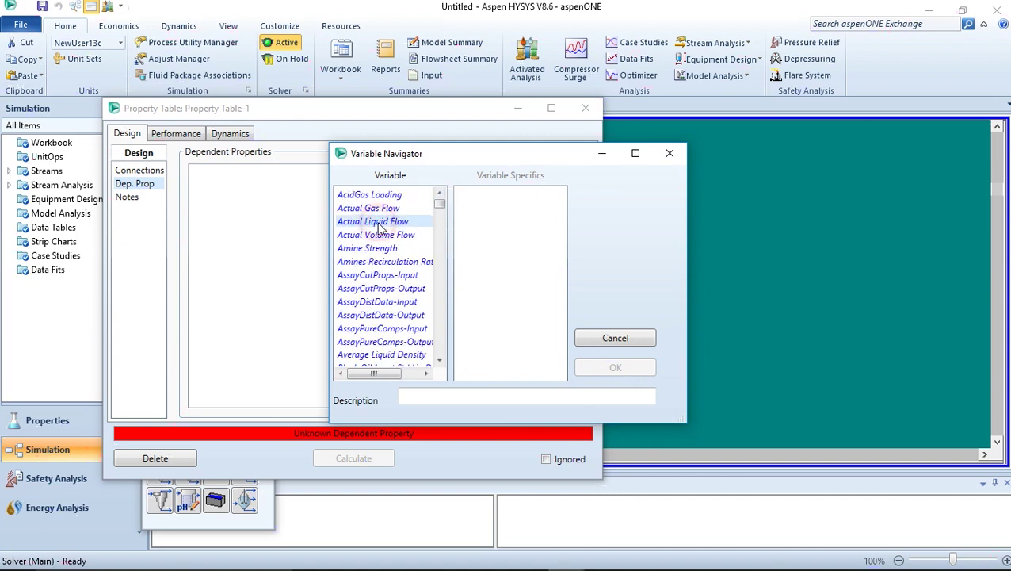
click(615, 367)
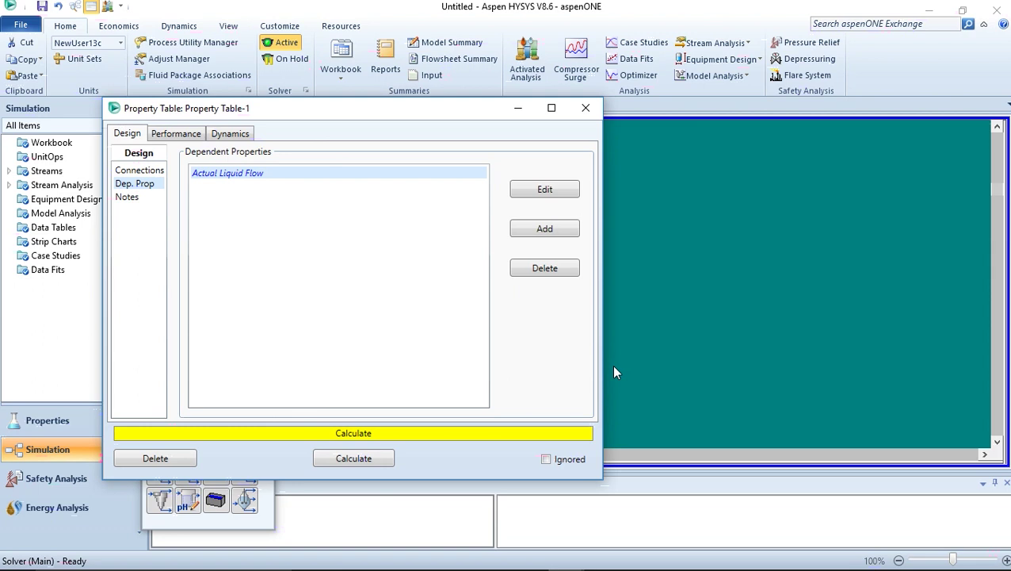
click(353, 459)
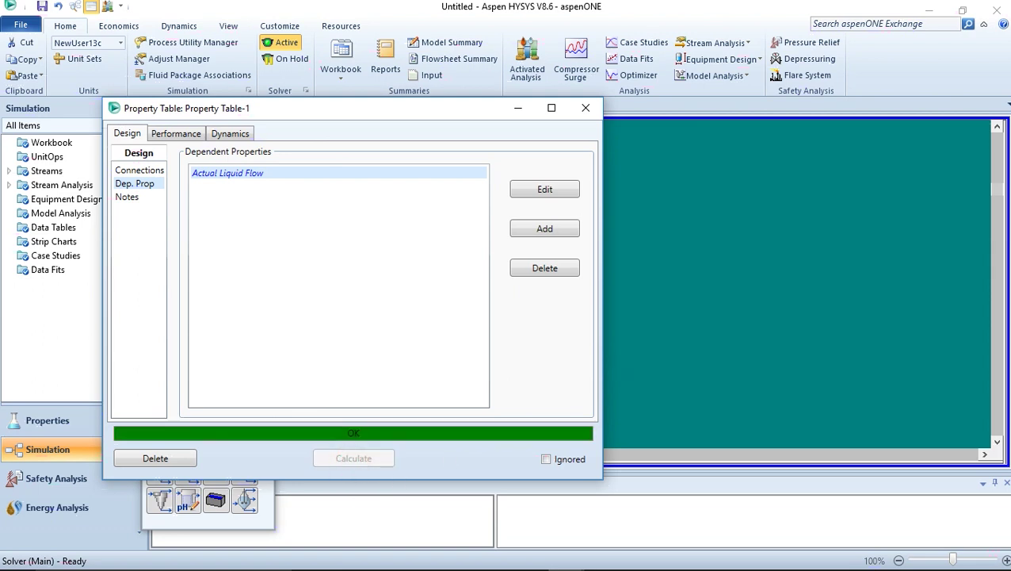
Review the calculated results table and the plot of Actual Liquid Flow against Temperature, then close the plot
click(180, 134)
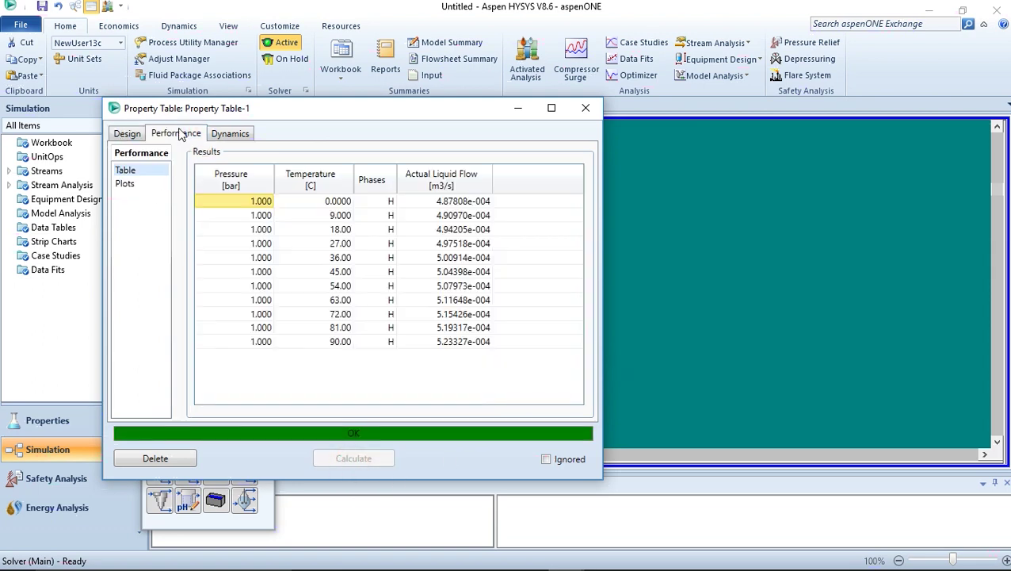
click(132, 185)
click(436, 321)
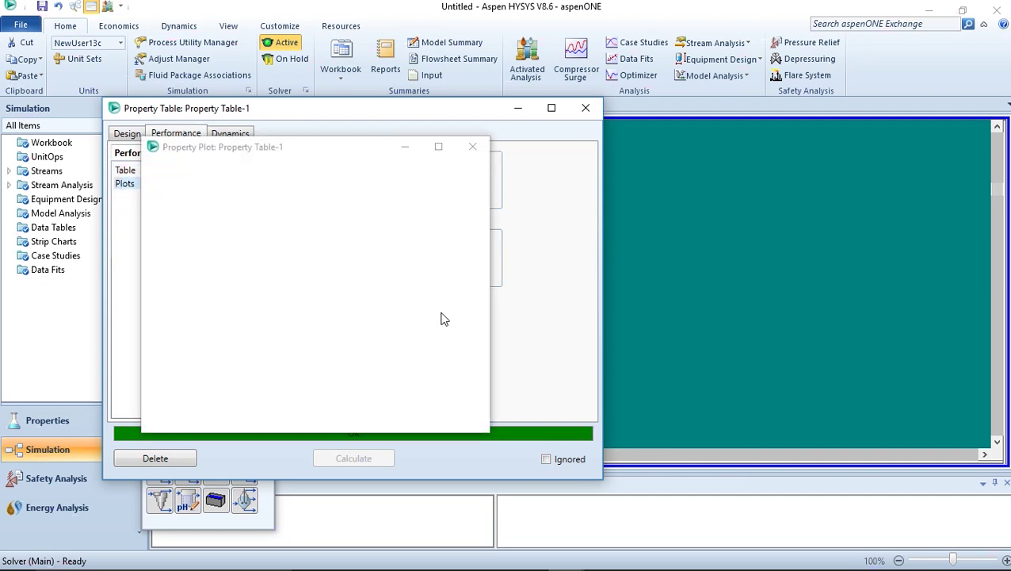
click(401, 205)
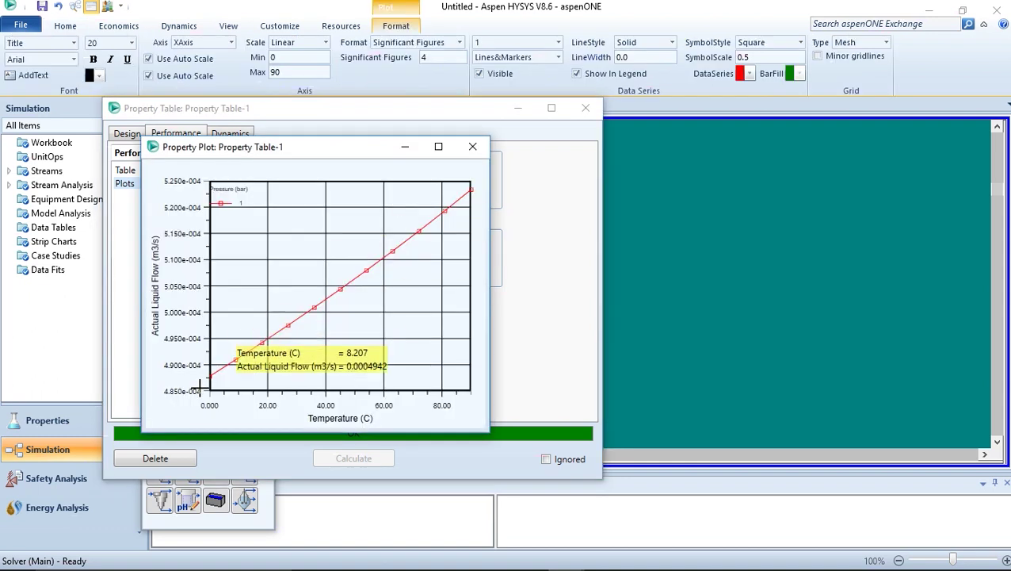
click(472, 147)
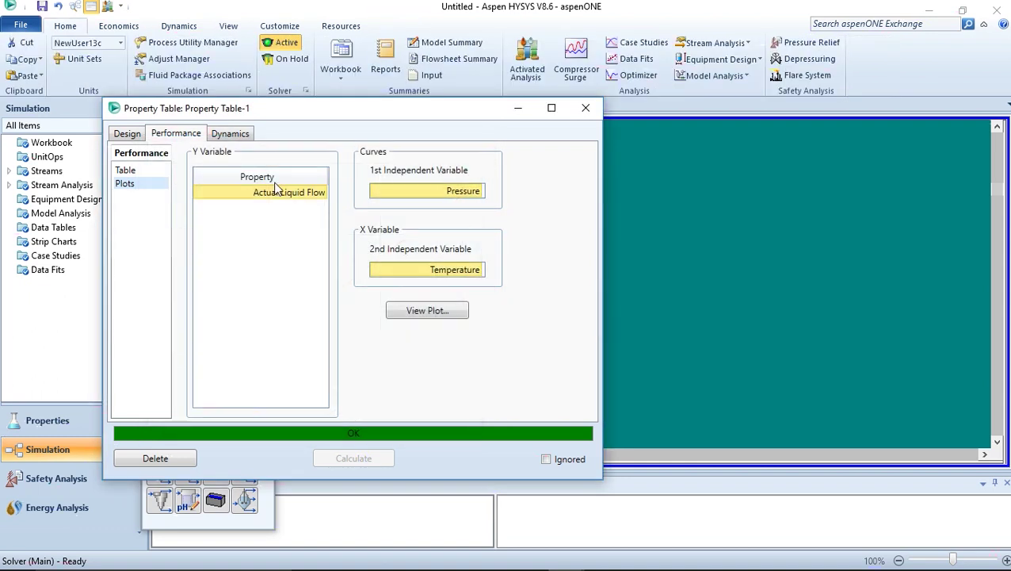
Replace the property table's dependent property Actual Liquid Flow with Cp/Cv and recalculate the table
click(128, 135)
click(533, 189)
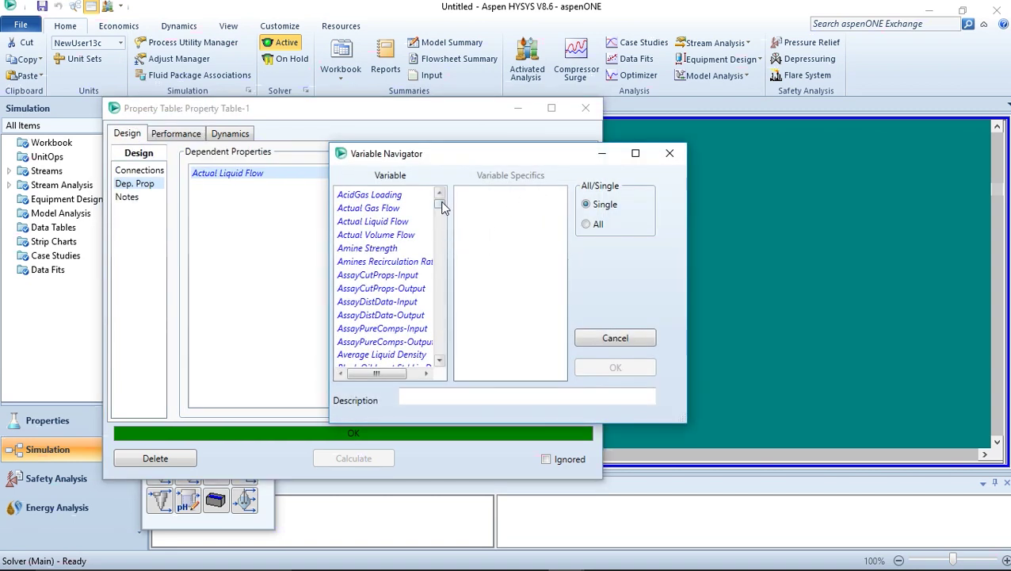
drag(443, 205, 446, 252)
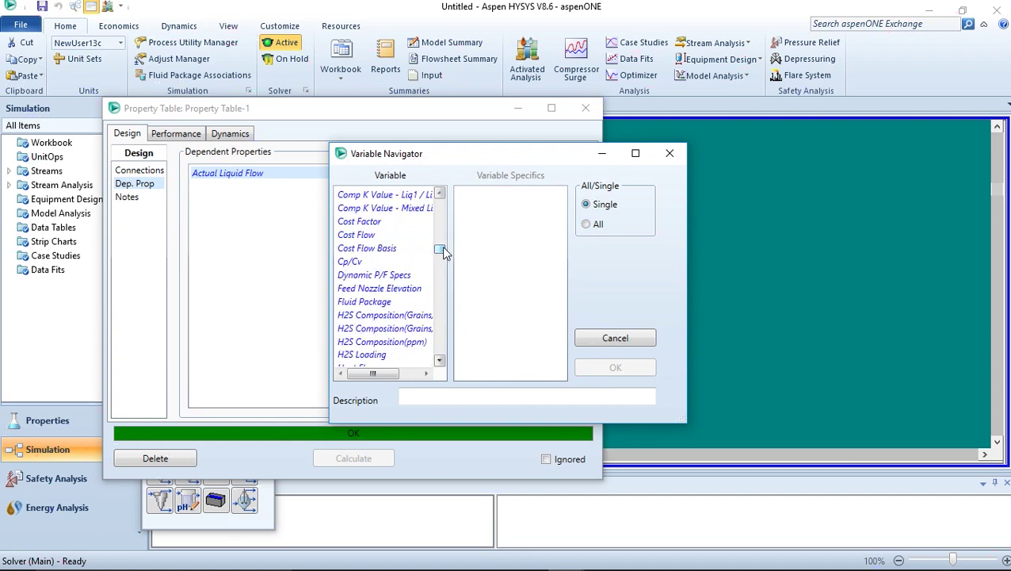
click(442, 252)
click(351, 263)
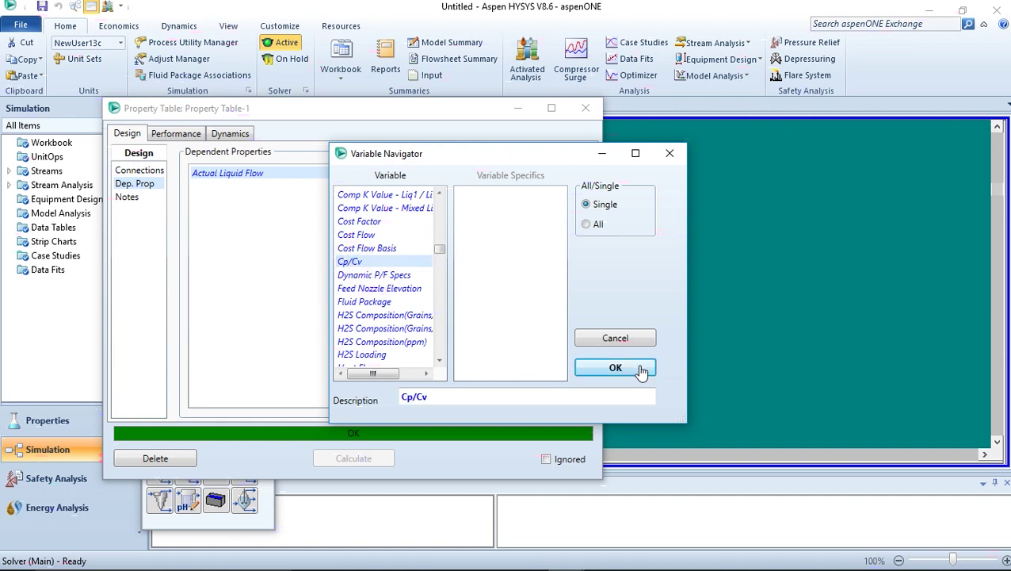
click(646, 369)
click(372, 458)
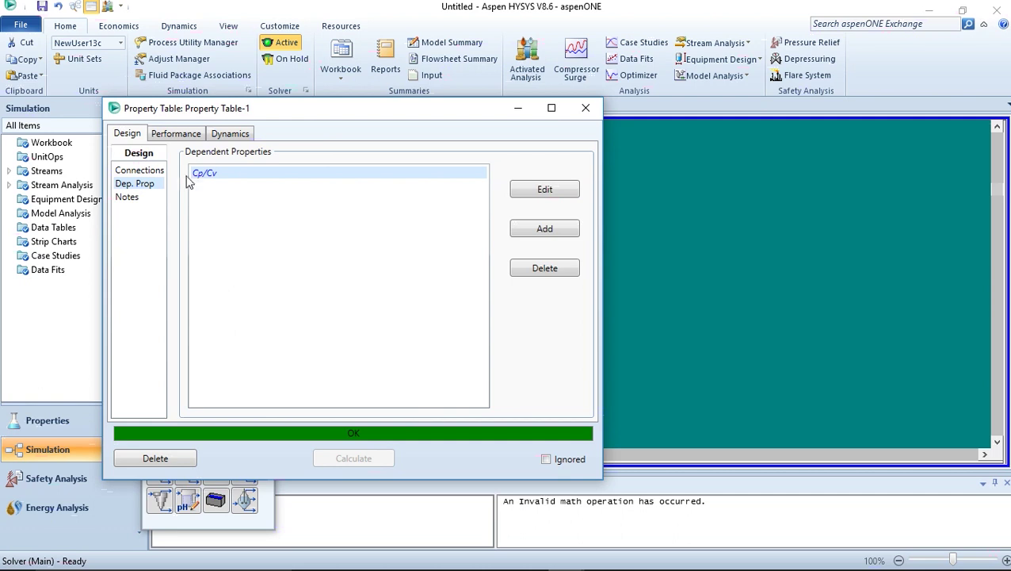
View the plot of Cp/Cv against Temperature for the property table and close it
click(179, 133)
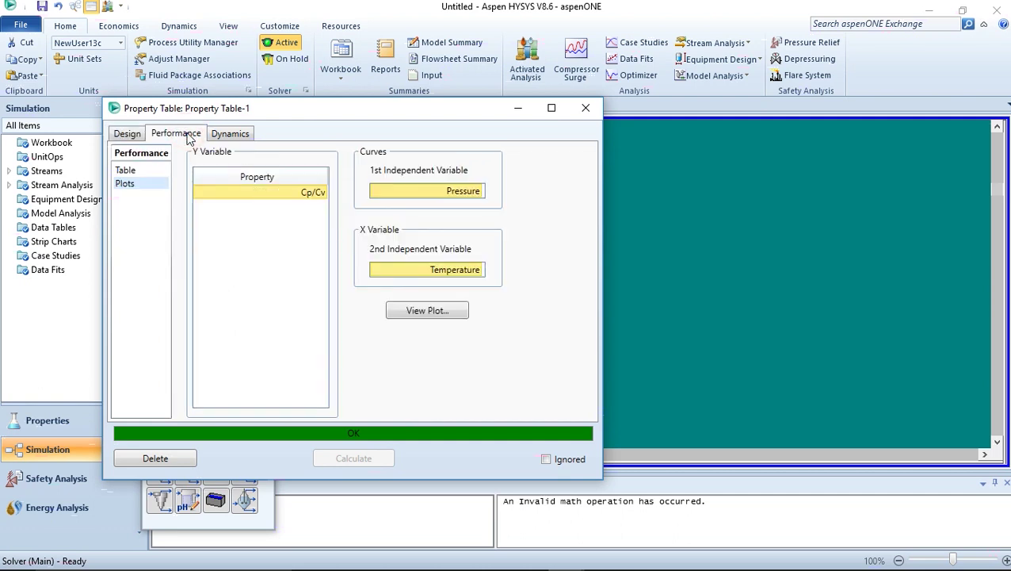
click(425, 313)
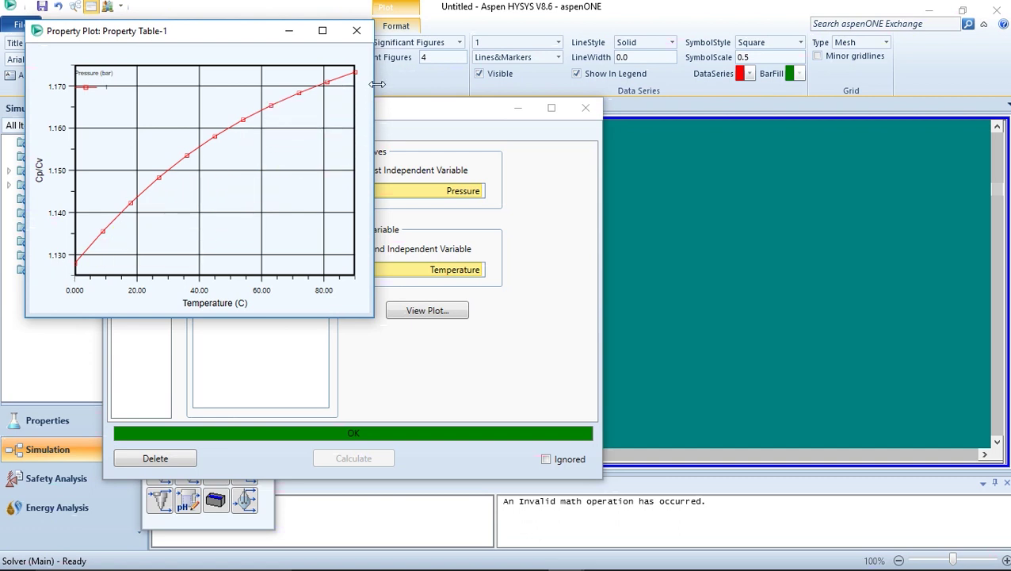
click(357, 30)
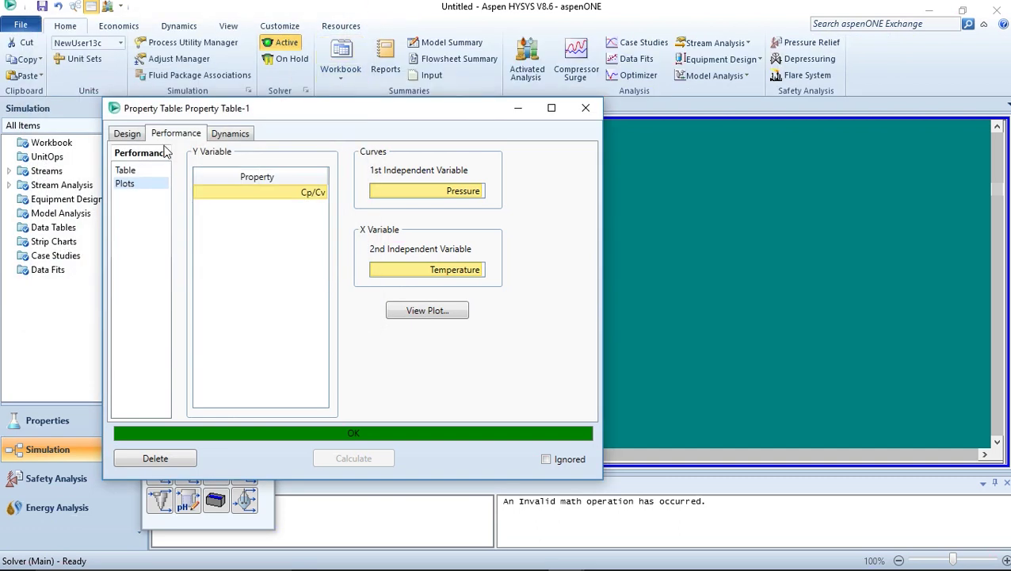
Change the property table's dependent property from Cp/Cv to Mass Density and recalculate the table
click(128, 134)
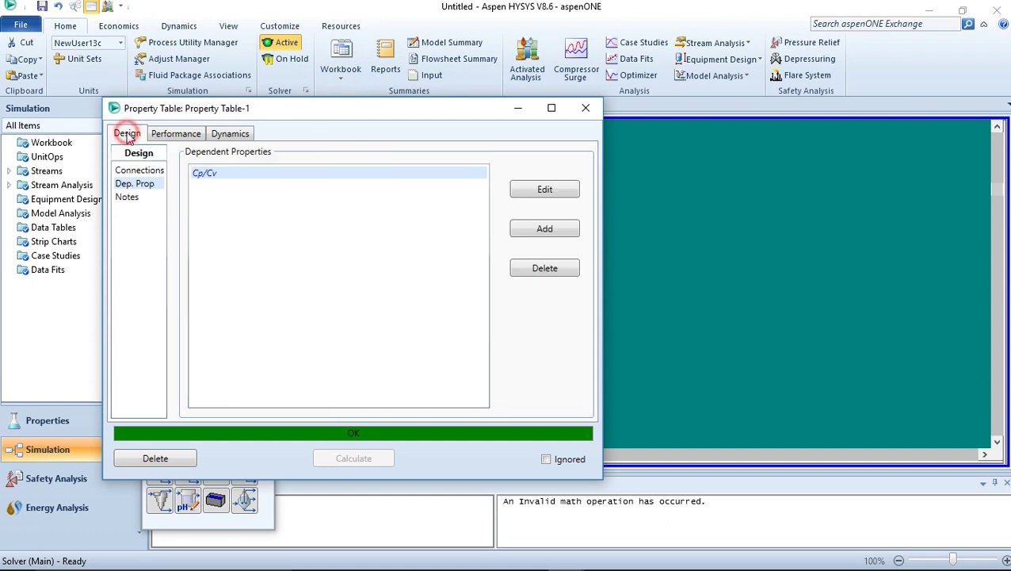
click(138, 171)
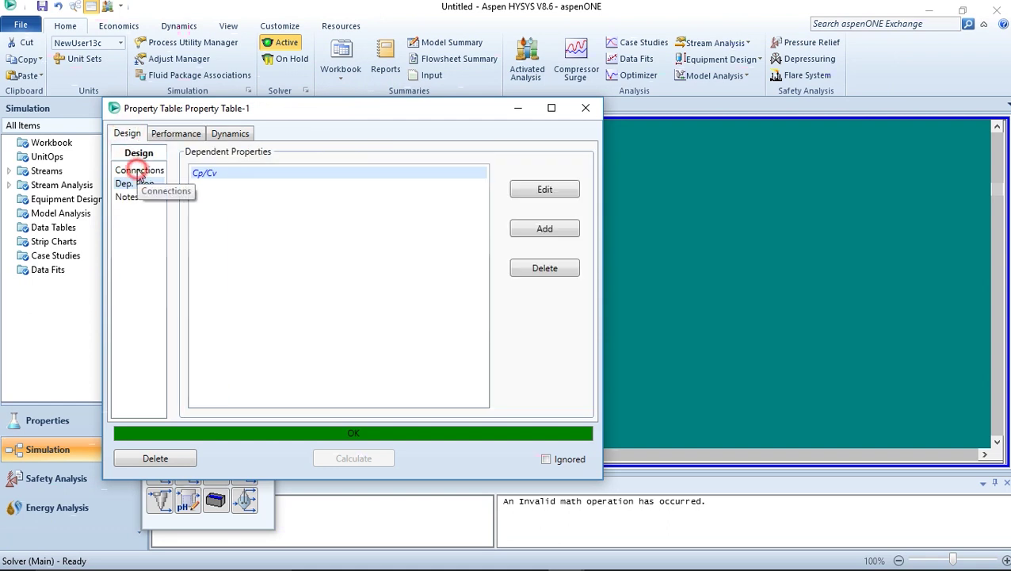
click(144, 185)
click(535, 191)
drag(440, 194, 446, 262)
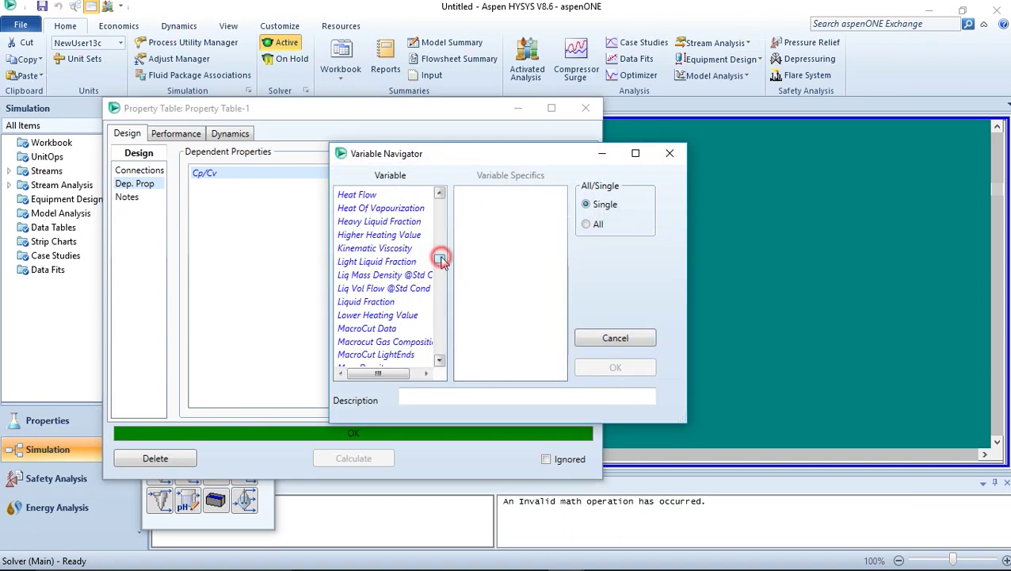
mouse_move(441, 261)
mouse_down()
mouse_move(442, 247)
mouse_move(441, 267)
mouse_up()
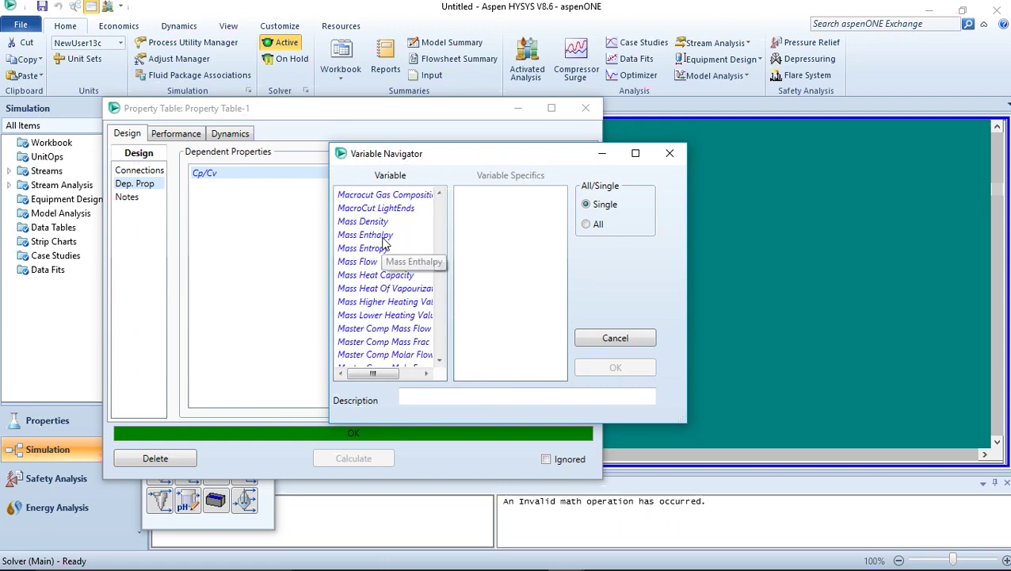
click(367, 221)
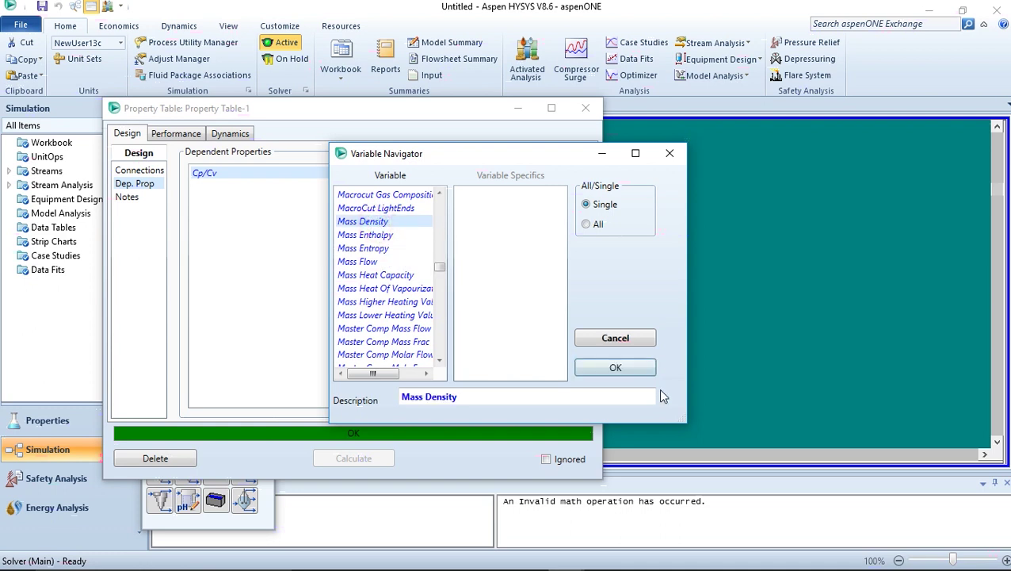
click(605, 370)
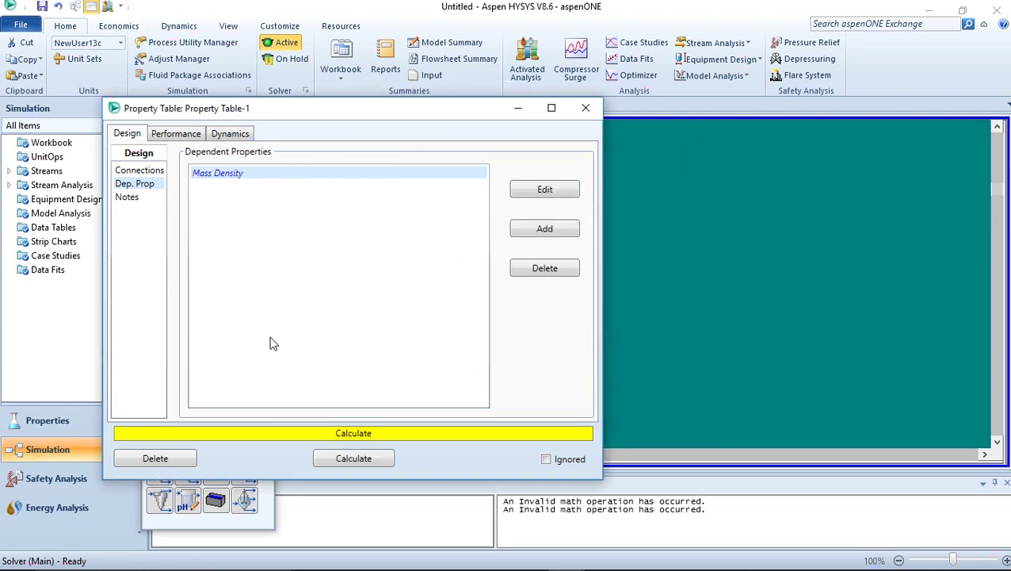
click(355, 464)
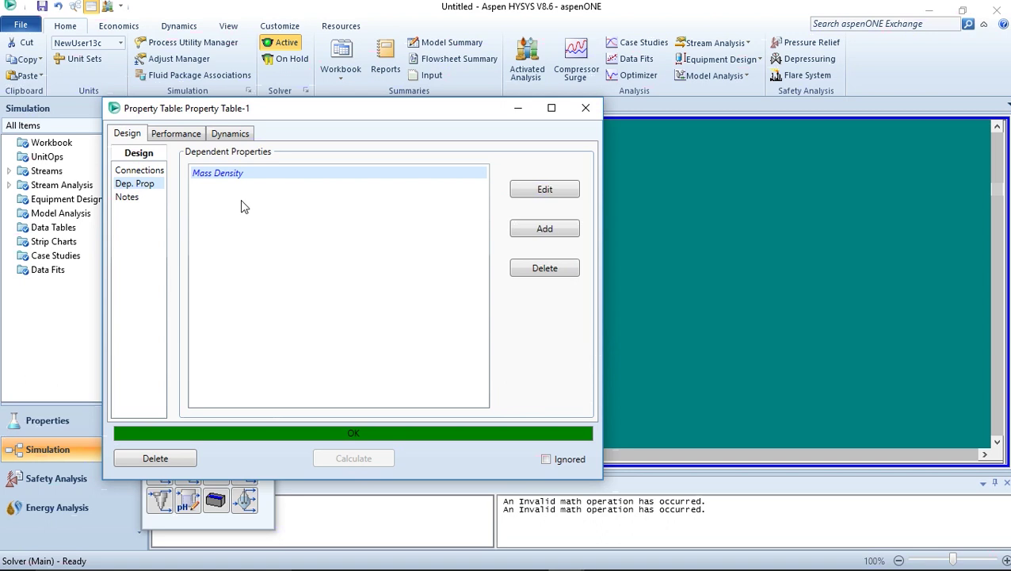
View and close the plot of Mass Density against Temperature, and examine the calculated results table
click(175, 134)
click(421, 311)
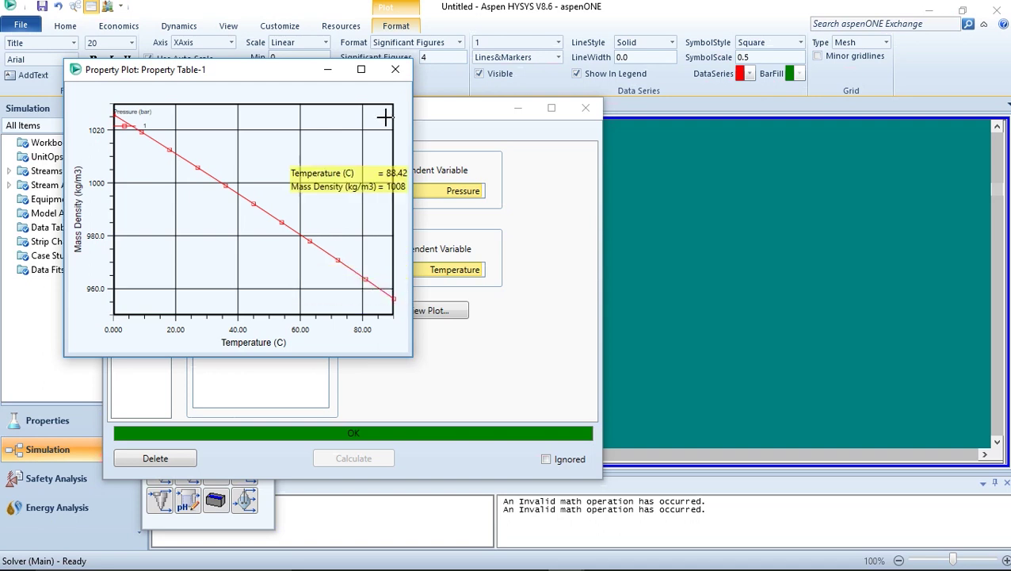
click(395, 69)
click(133, 172)
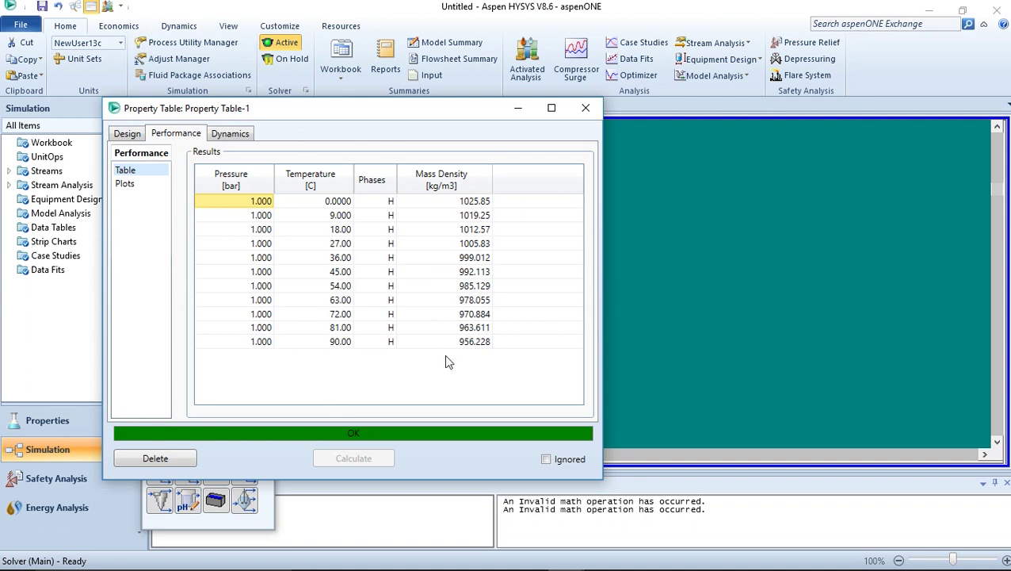
Change the dependent property from Mass Density to Vapour Fraction and recalculate the property table to review its results
click(126, 134)
click(542, 194)
drag(440, 202, 440, 339)
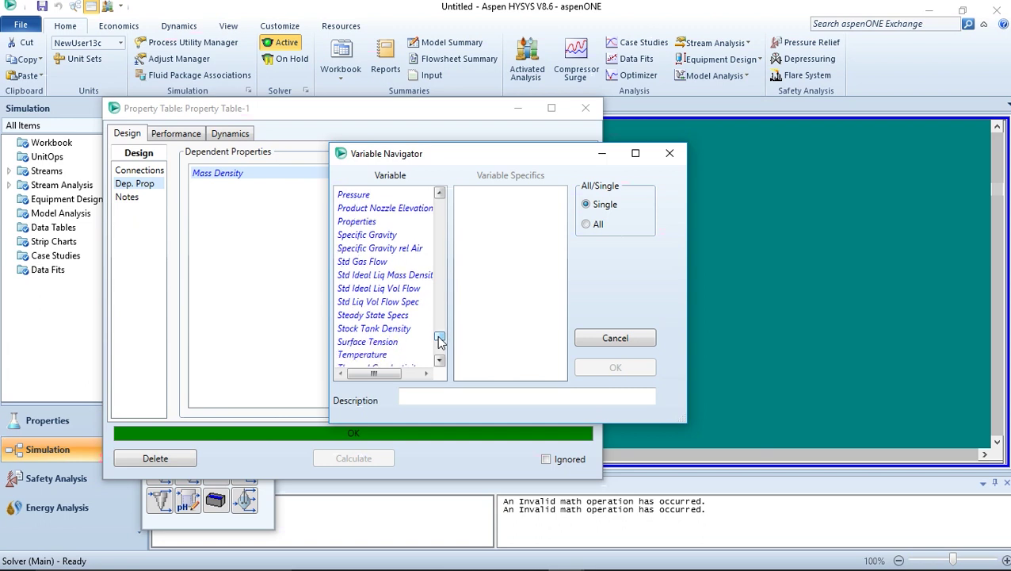
drag(440, 340, 442, 357)
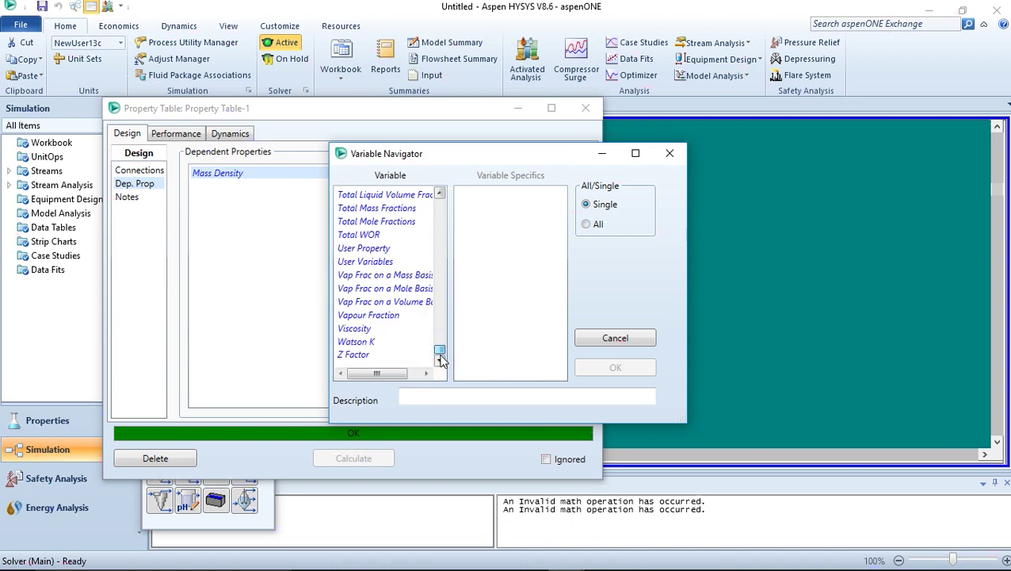
click(375, 315)
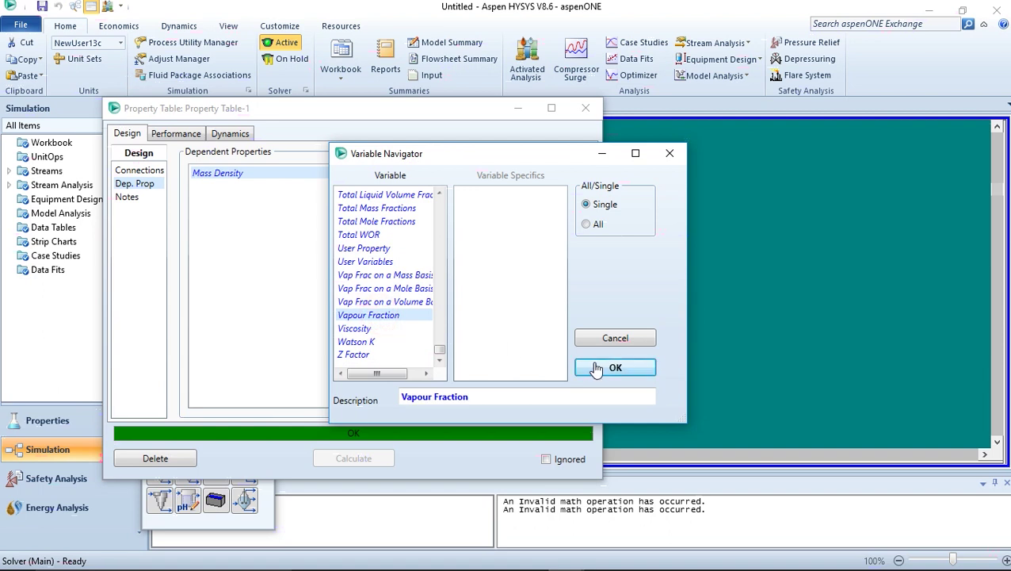
click(596, 369)
click(352, 458)
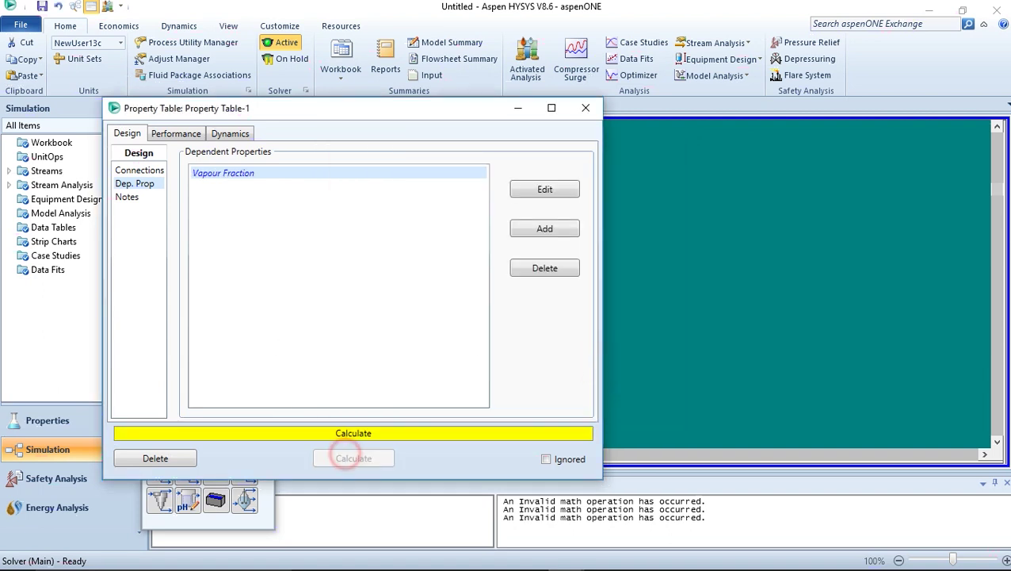
click(160, 136)
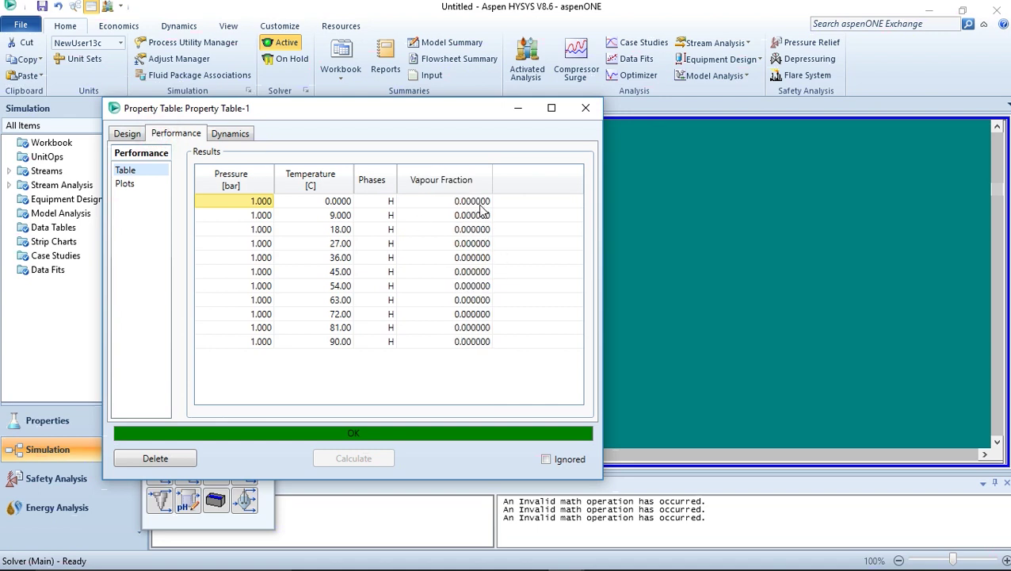
Replace the dependent property Vapour Fraction with Kinematic Viscosity and recalculate the property table
click(129, 134)
click(546, 191)
mouse_move(440, 200)
mouse_down()
mouse_move(441, 283)
mouse_move(444, 262)
mouse_up()
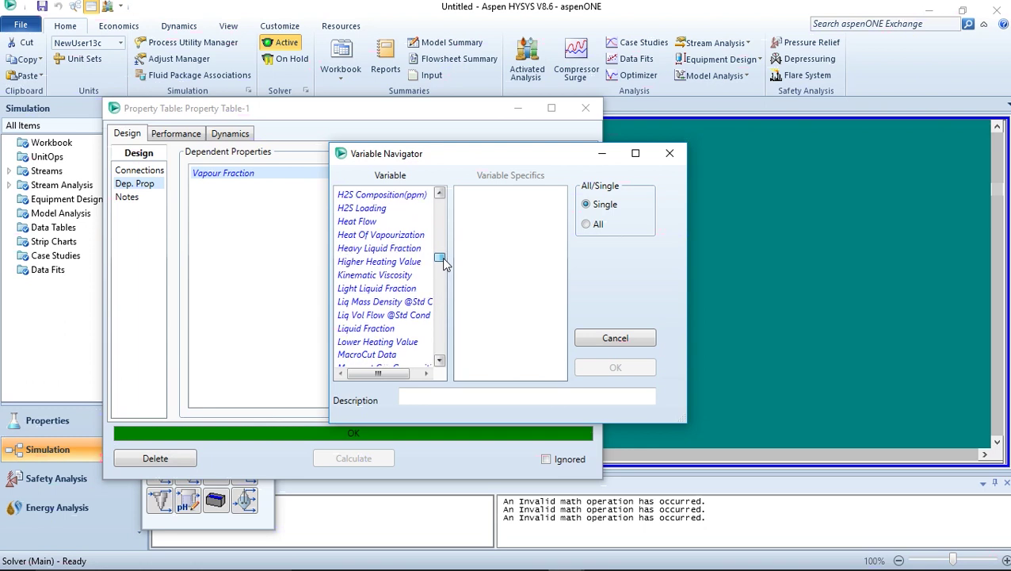
click(389, 274)
click(623, 369)
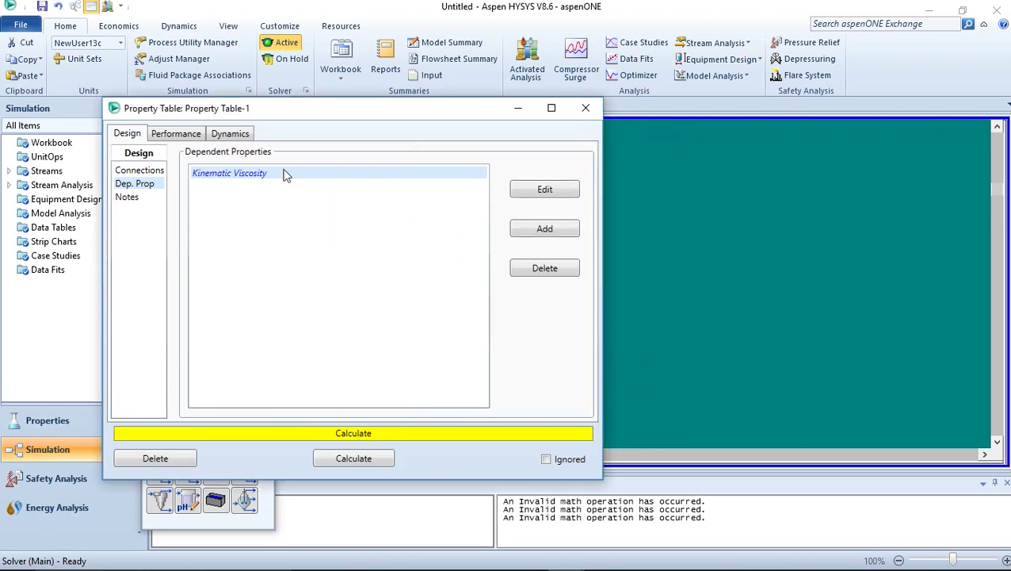
click(370, 464)
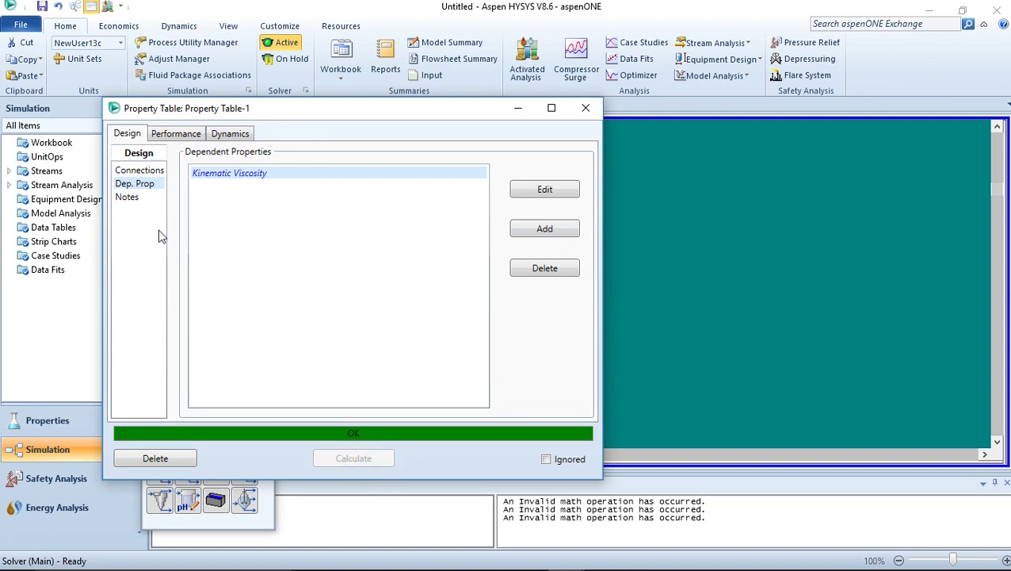
Examine the Kinematic Viscosity results table and display the plot of Kinematic Viscosity against Temperature
click(171, 134)
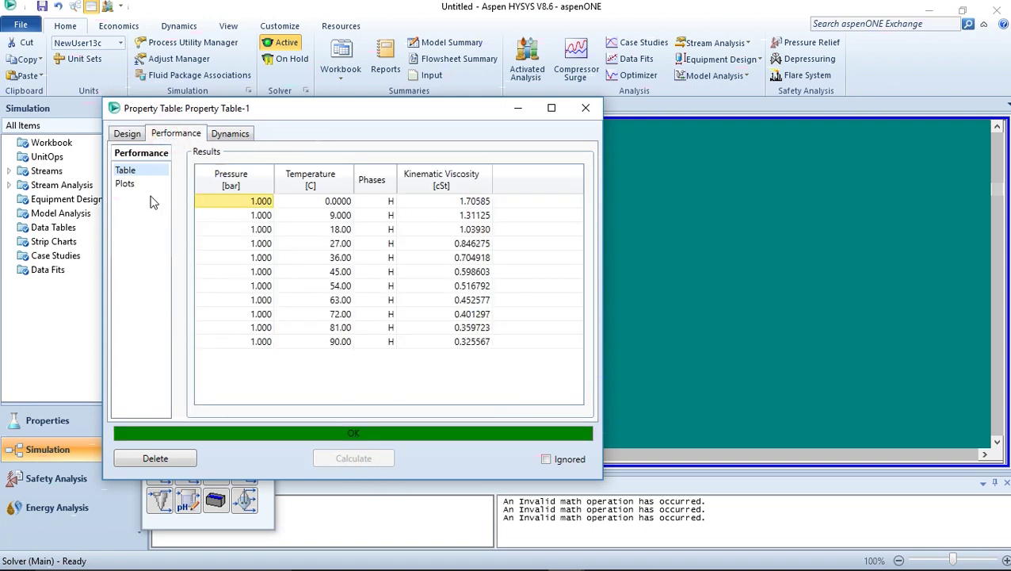
click(127, 185)
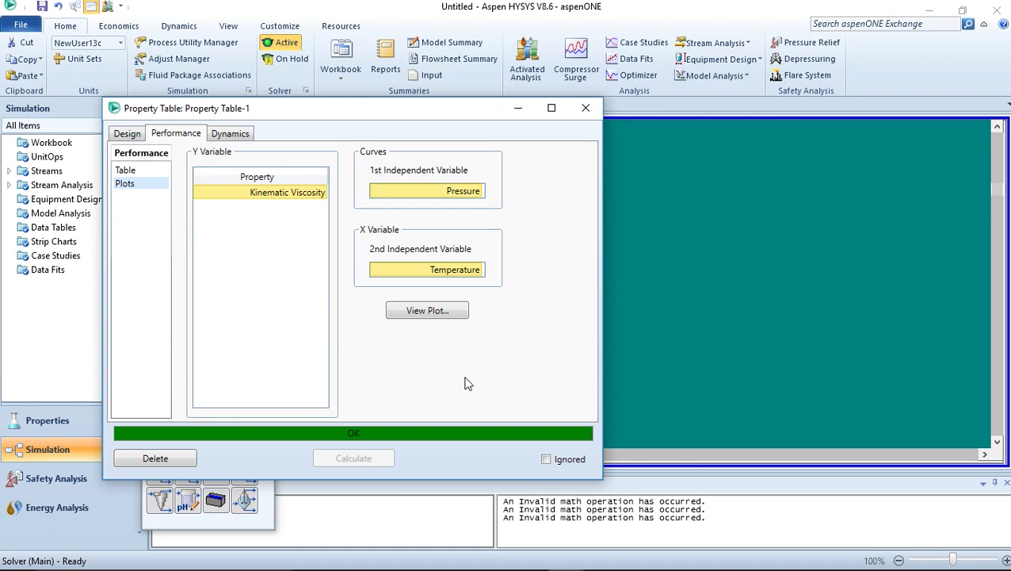
click(427, 311)
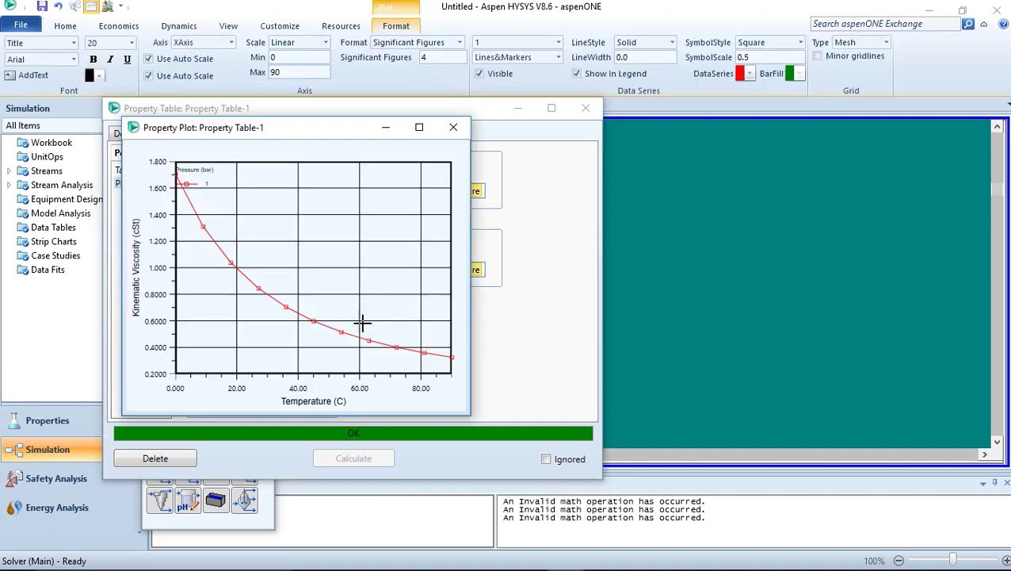